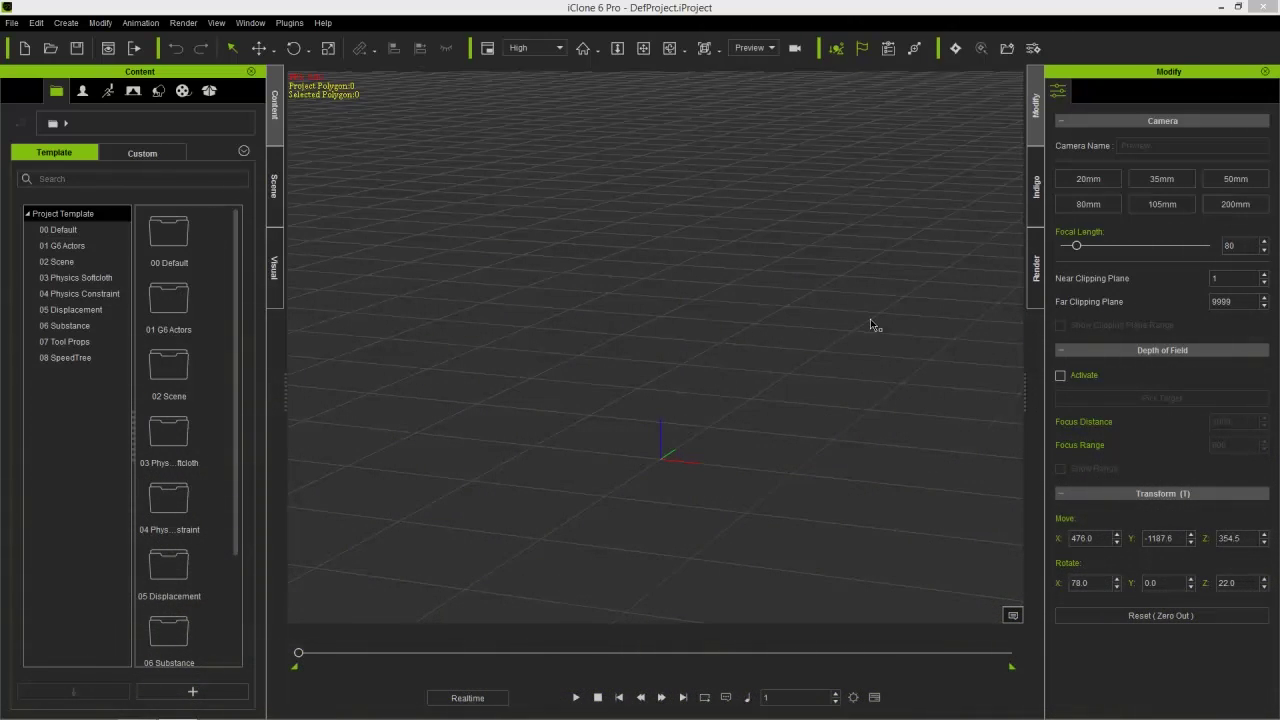
Step: Add a Box_001 block from Props › 3D Blocks at the scene origin, scale 100
click(158, 91)
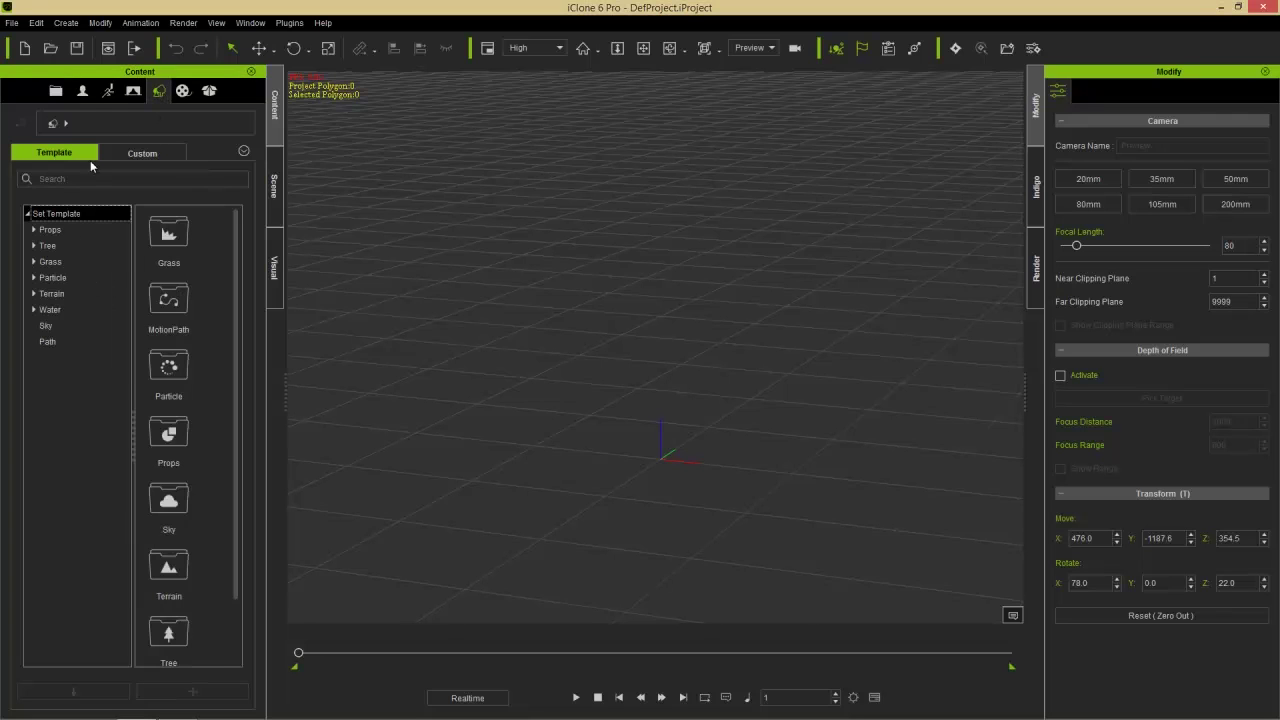
double_click(74, 231)
click(72, 245)
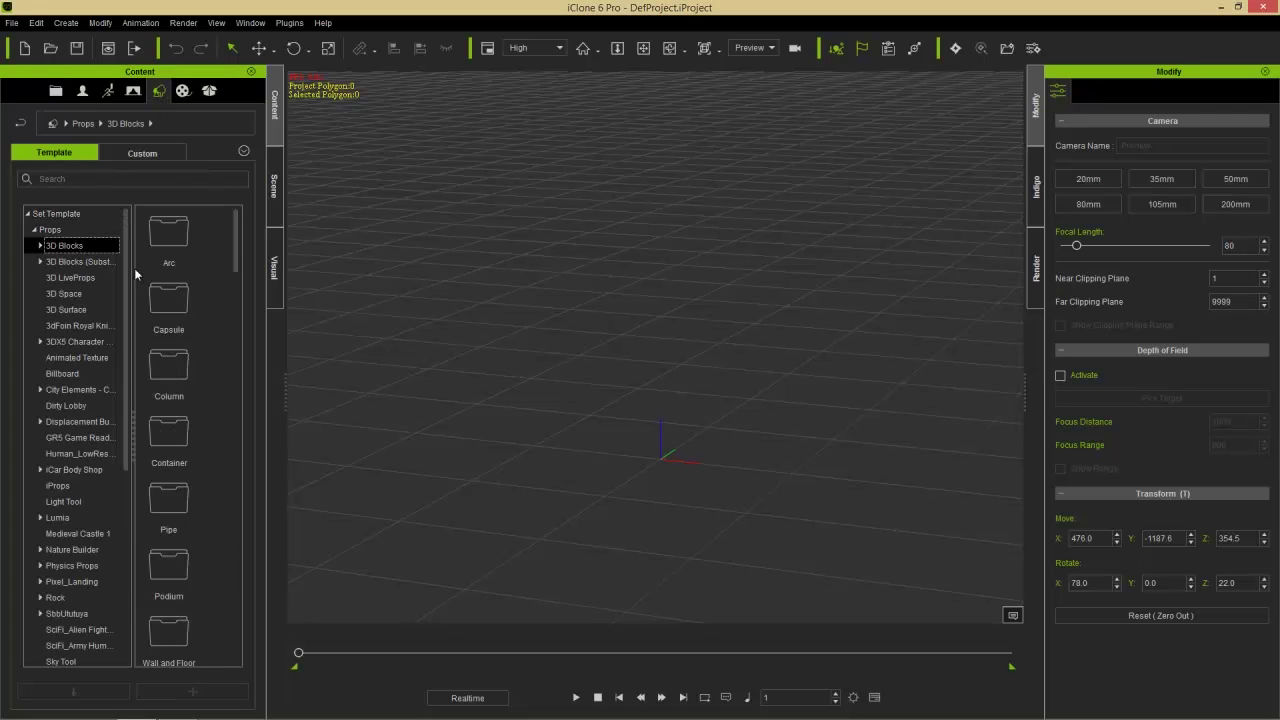
drag(238, 264, 169, 383)
double_click(169, 380)
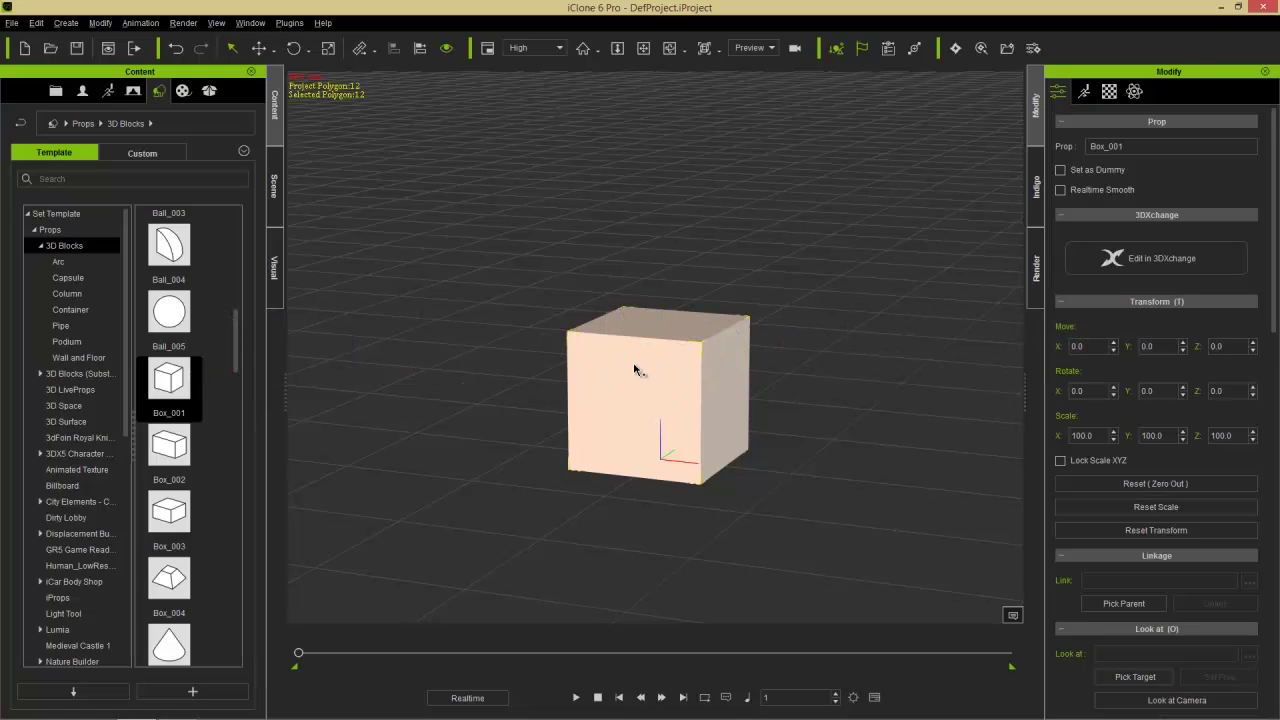
Step: Pan, orbit and zoom around the Box_001 cube, ending with it centred slightly higher
alt+middle_drag(698, 374, 657, 299)
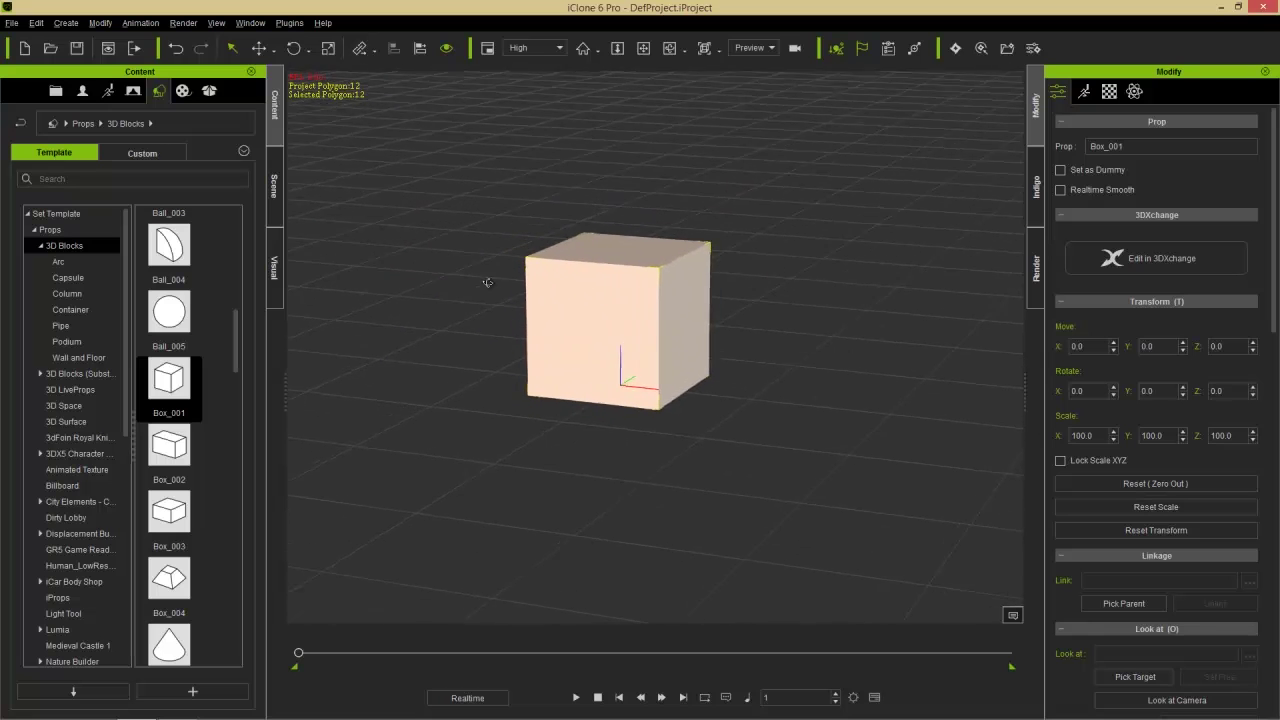
right_drag(487, 282, 415, 386)
right_drag(366, 190, 775, 260)
right_drag(749, 399, 529, 428)
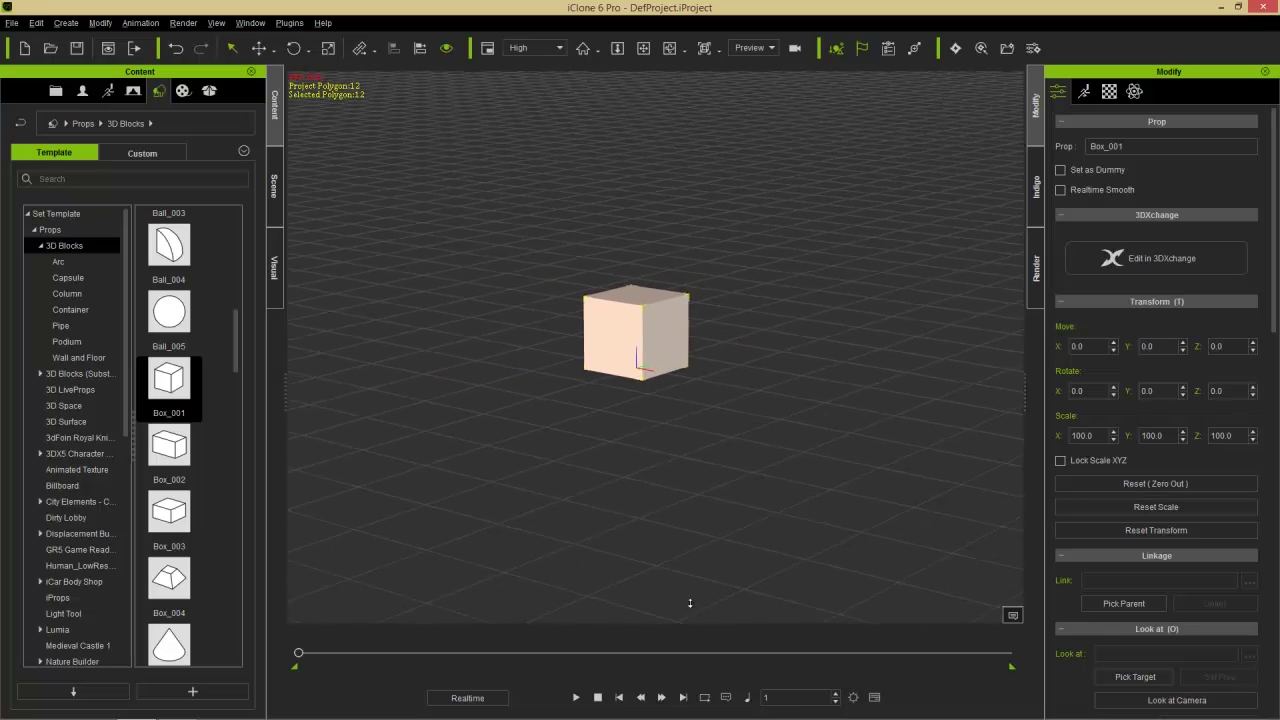
right_drag(690, 497, 557, 217)
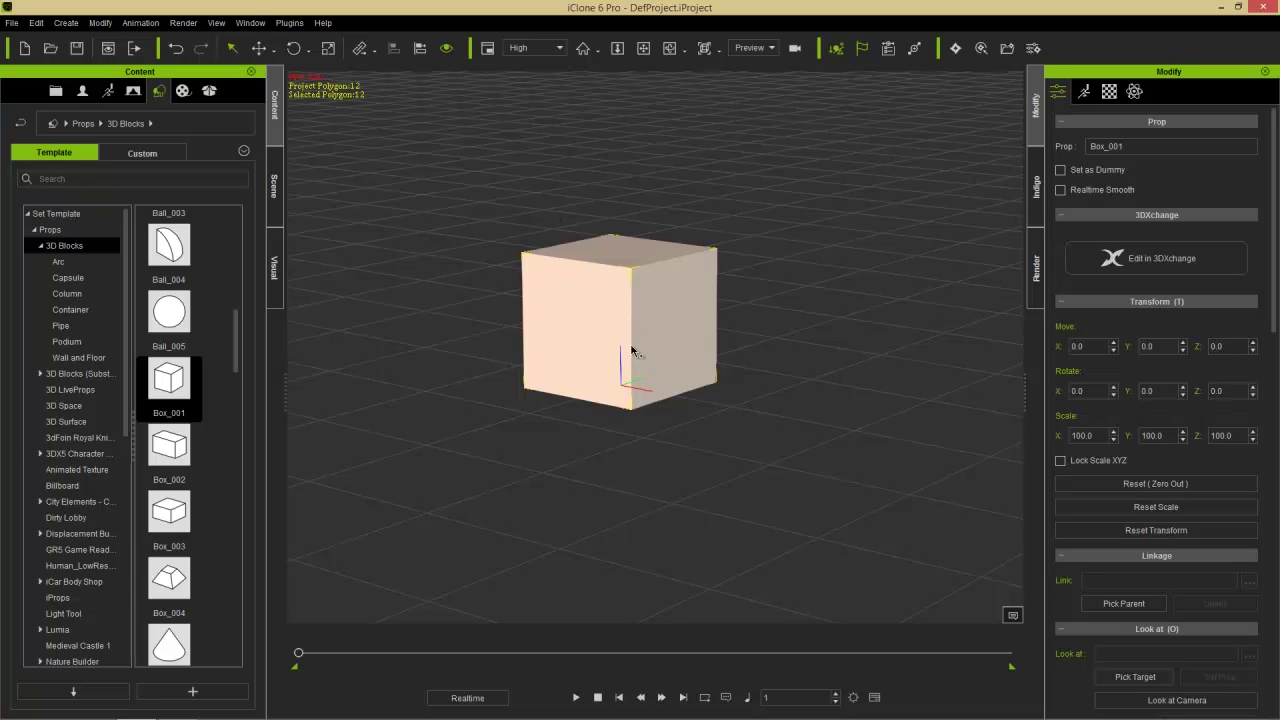
scroll(632, 351, up, 2)
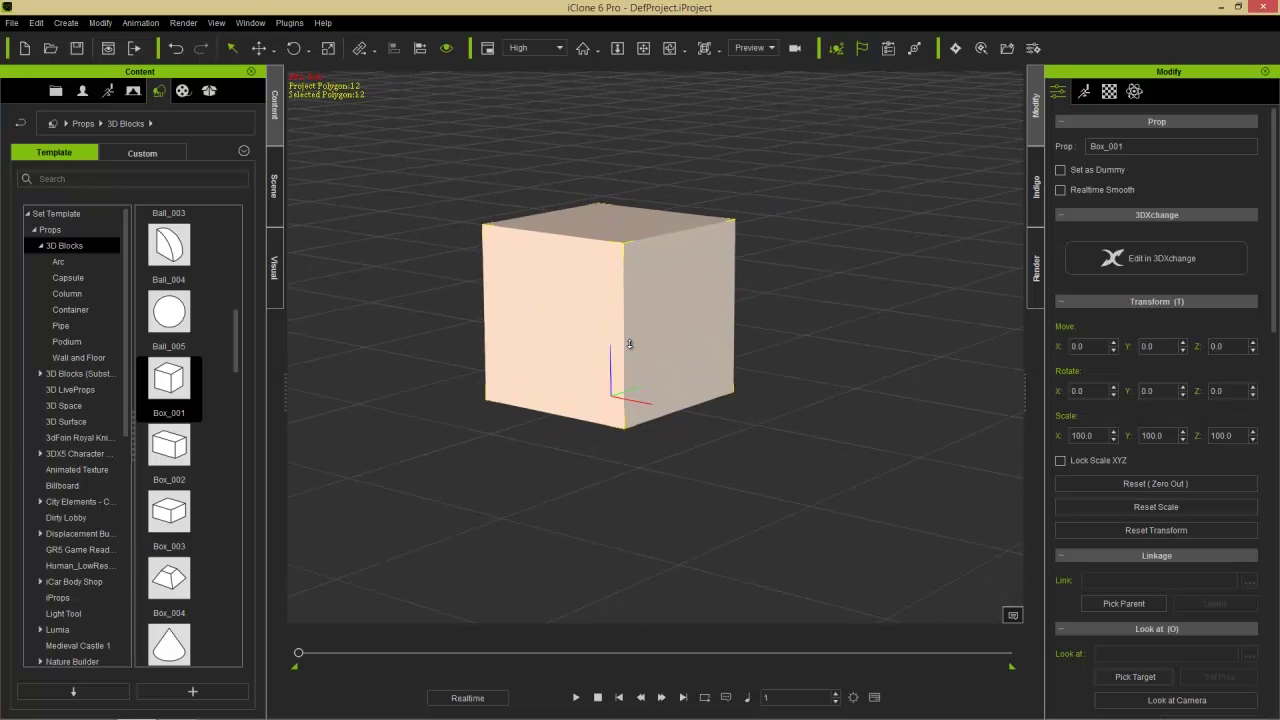
scroll(630, 346, down, 3)
scroll(630, 344, up, 1)
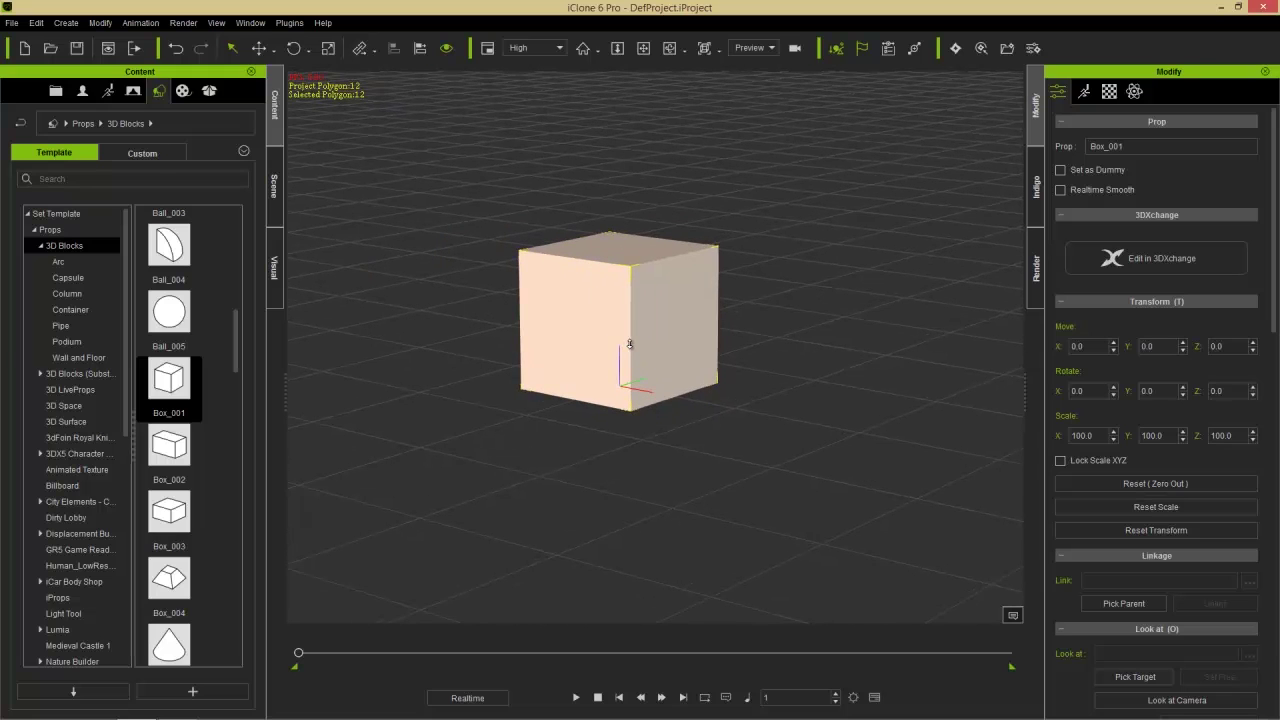
click(772, 48)
Step: Place the Mason avatar from 01_G6 Character beside the box at X 200
click(83, 92)
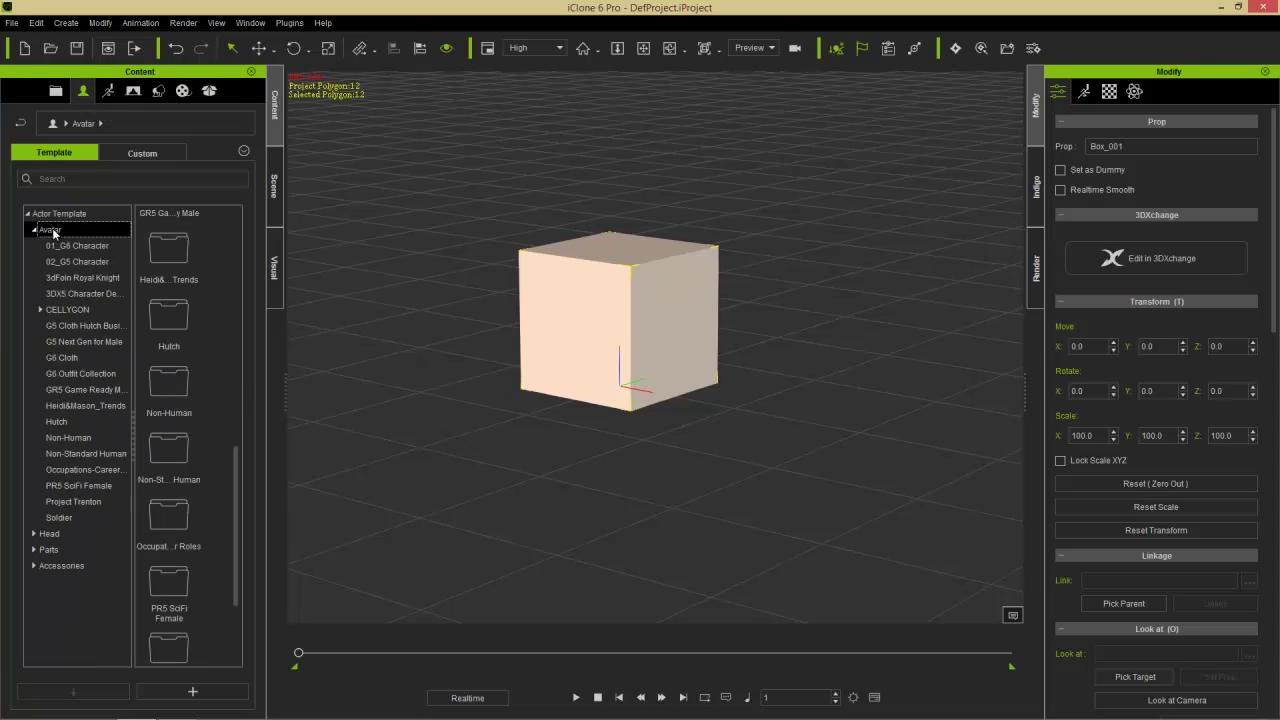
click(83, 247)
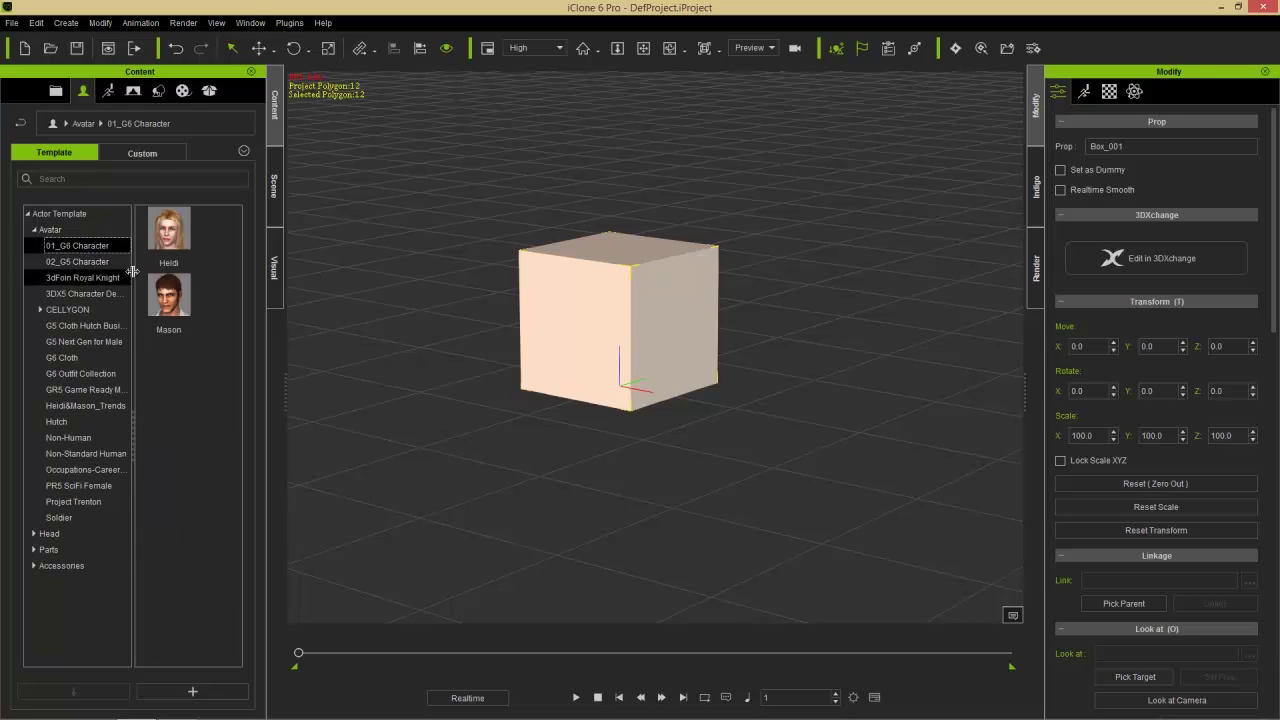
drag(170, 300, 880, 454)
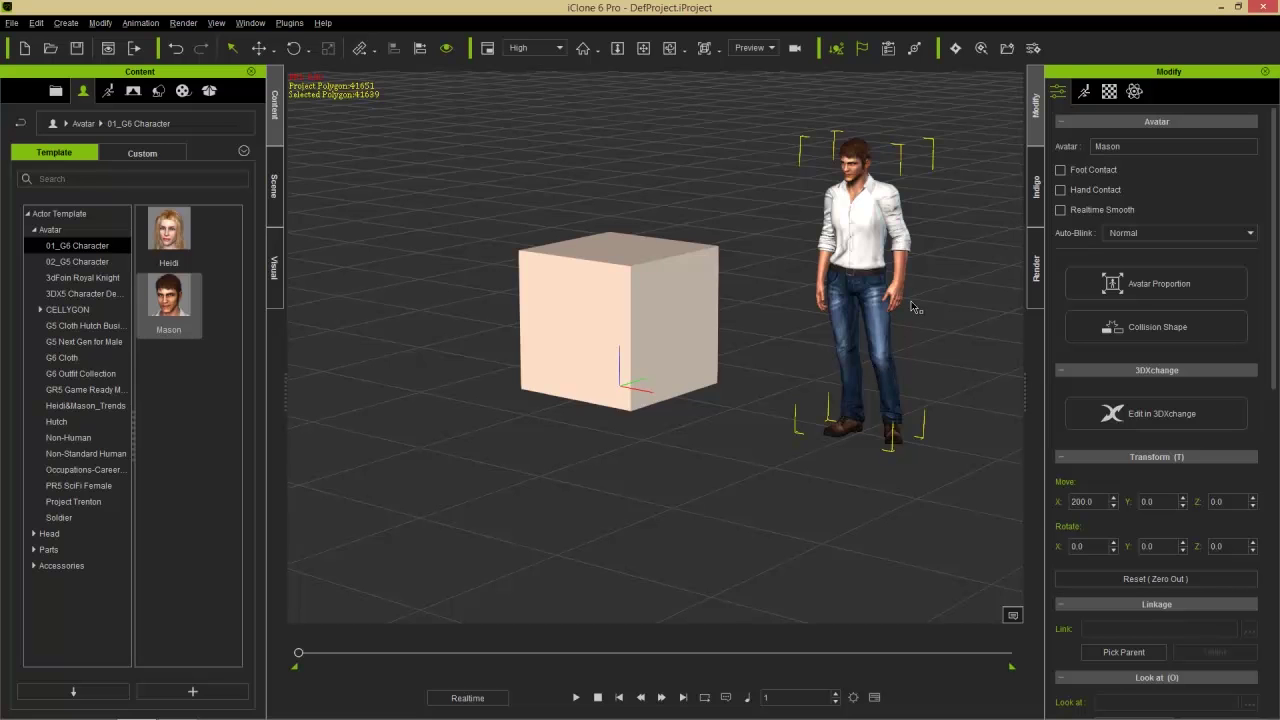
Step: Orbit the camera so the box and Mason appear larger and further left
right_drag(912, 307, 931, 390)
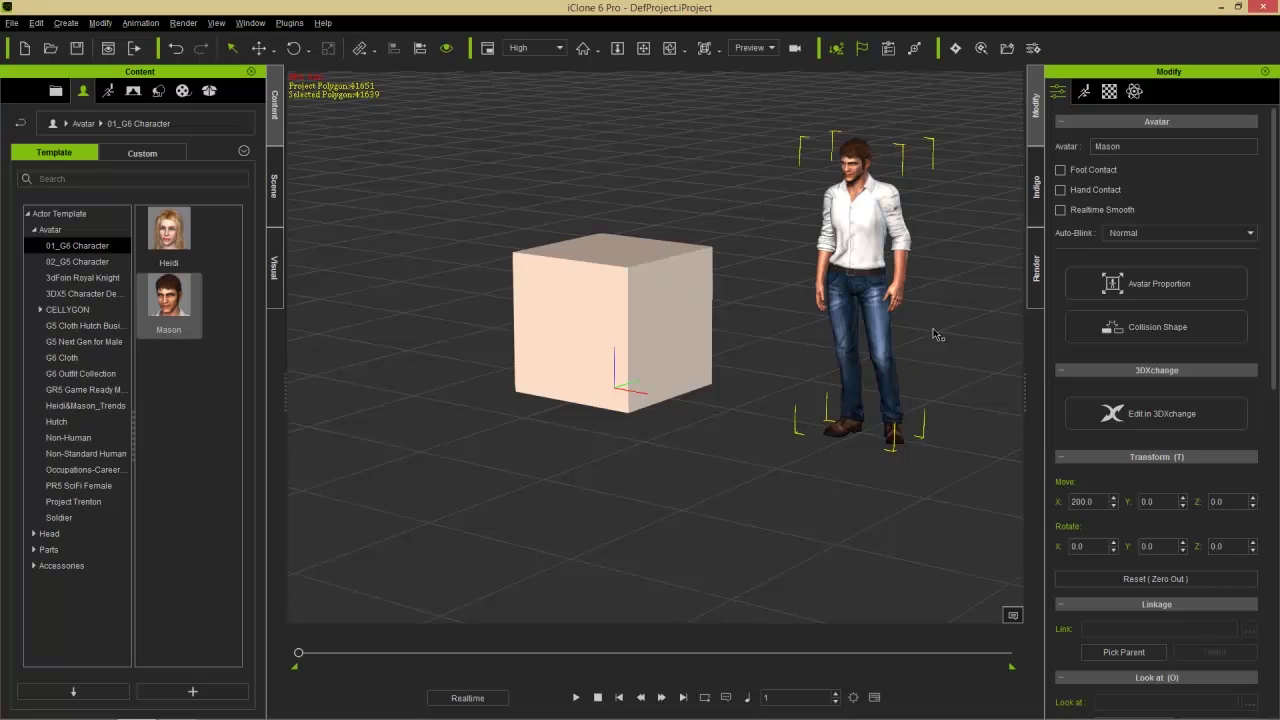
right_drag(937, 335, 720, 236)
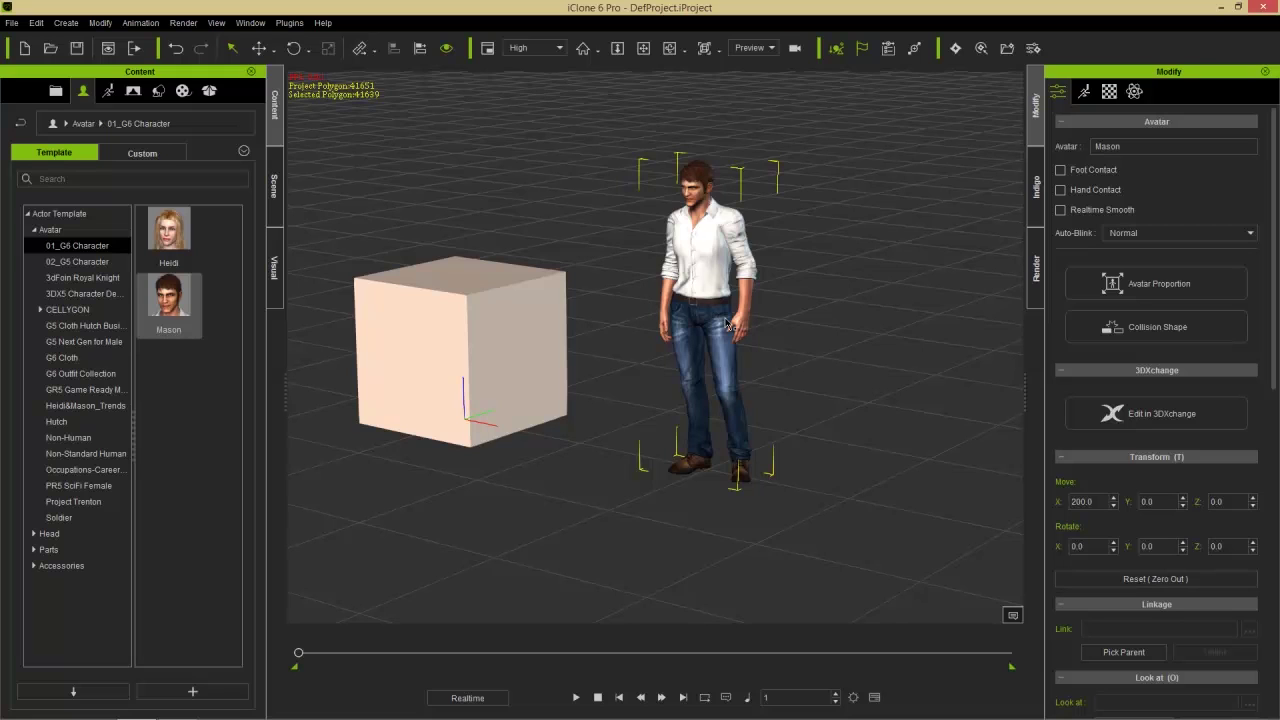
Step: Deselect Mason, then pan and orbit until only the empty ground grid shows
click(566, 535)
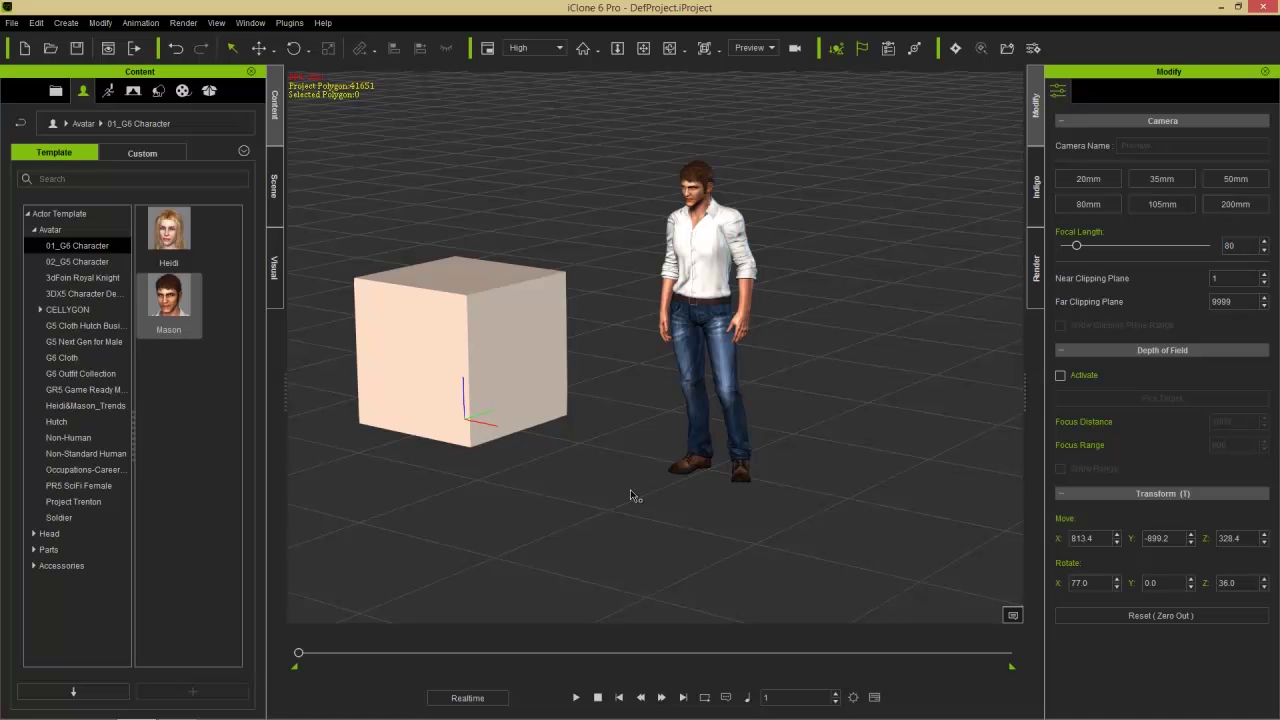
middle_drag(402, 428, 1242, 481)
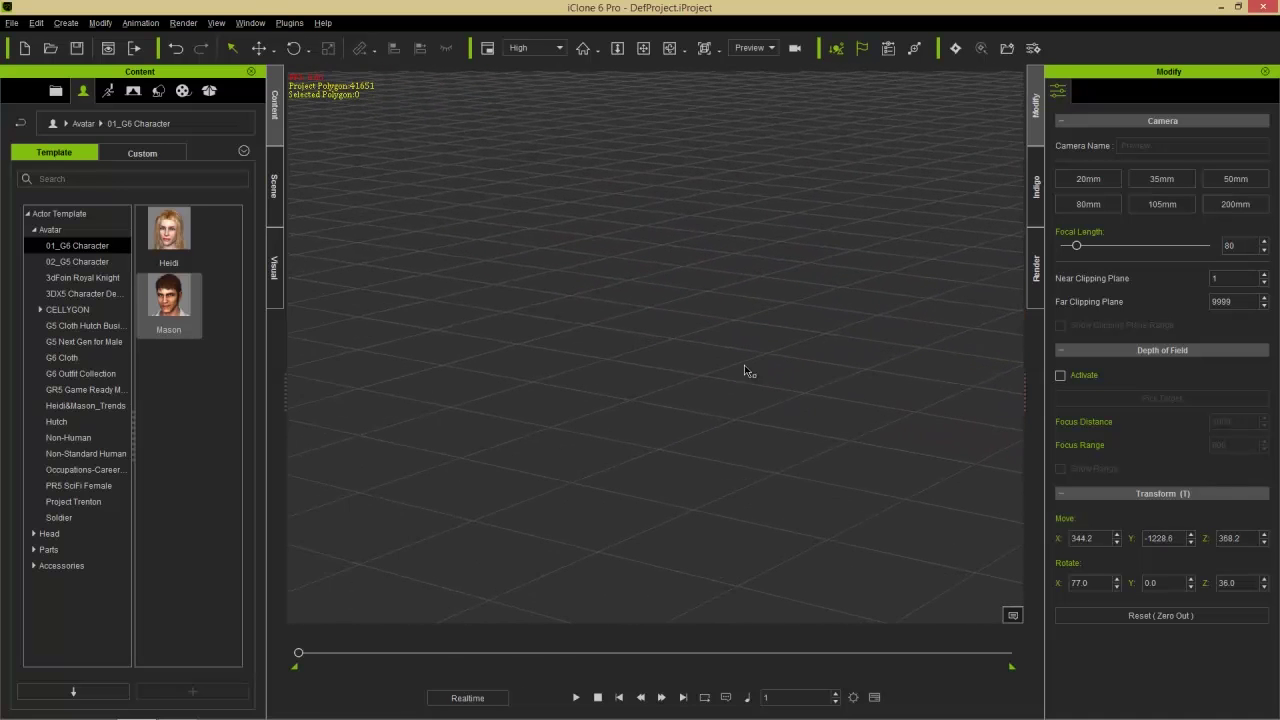
middle_drag(744, 371, 857, 378)
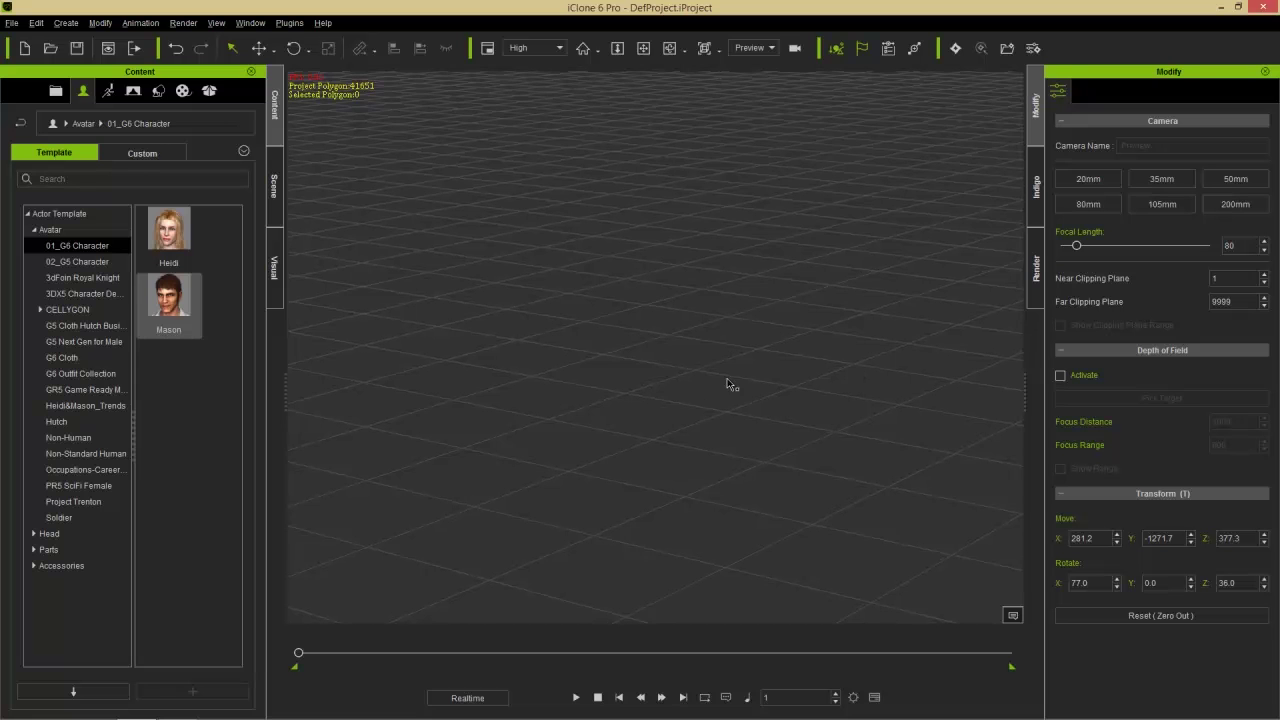
right_drag(729, 386, 655, 396)
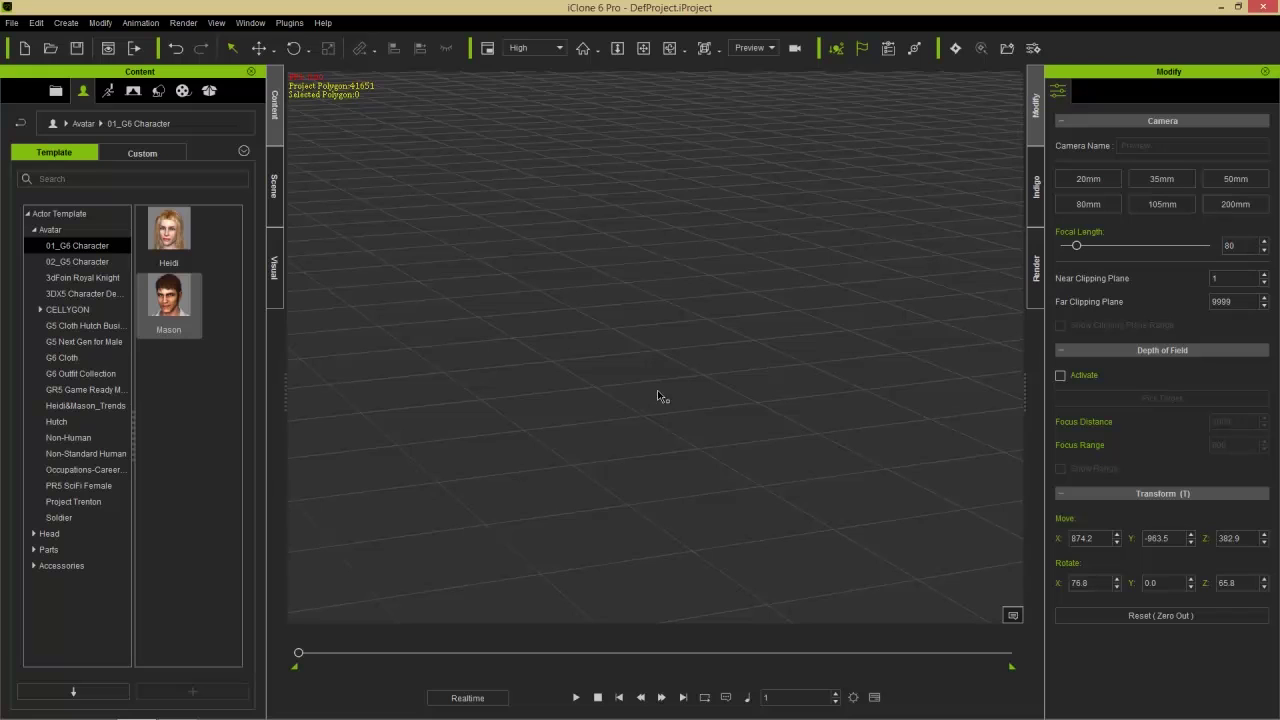
Step: Select Mason in the Scene list, which shows Mason, Box_001 and the Light group
click(274, 175)
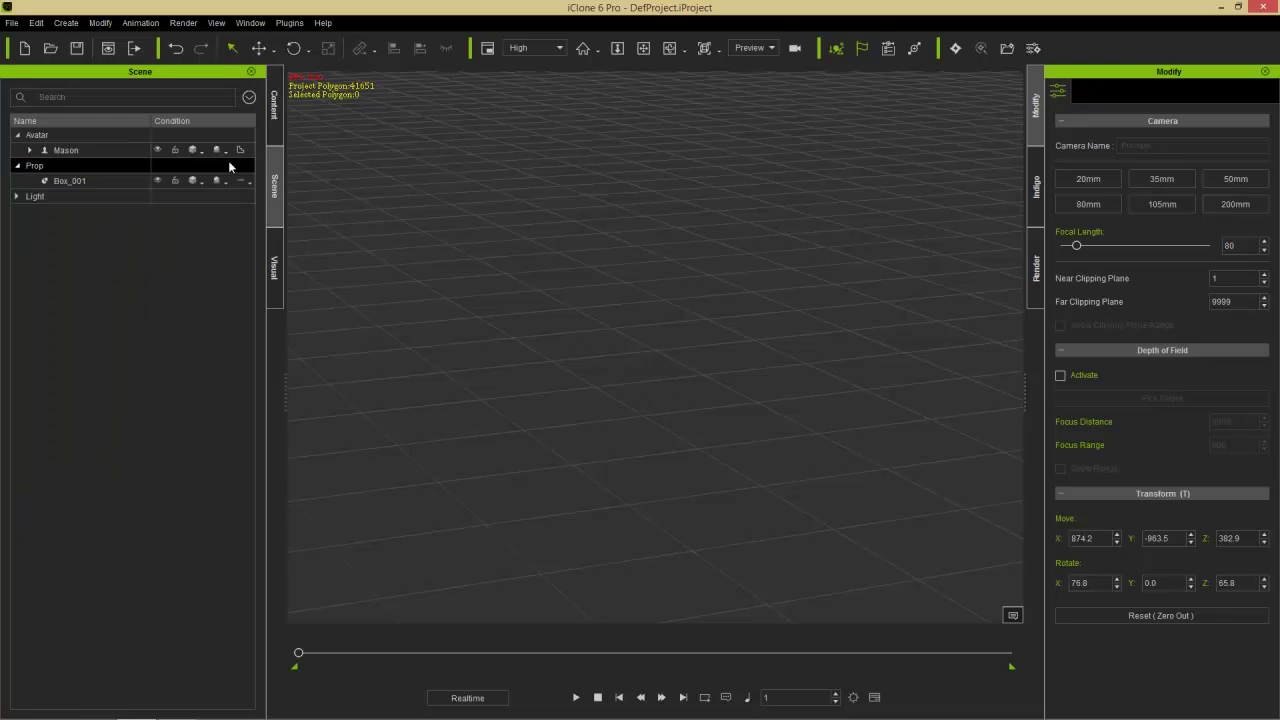
click(85, 156)
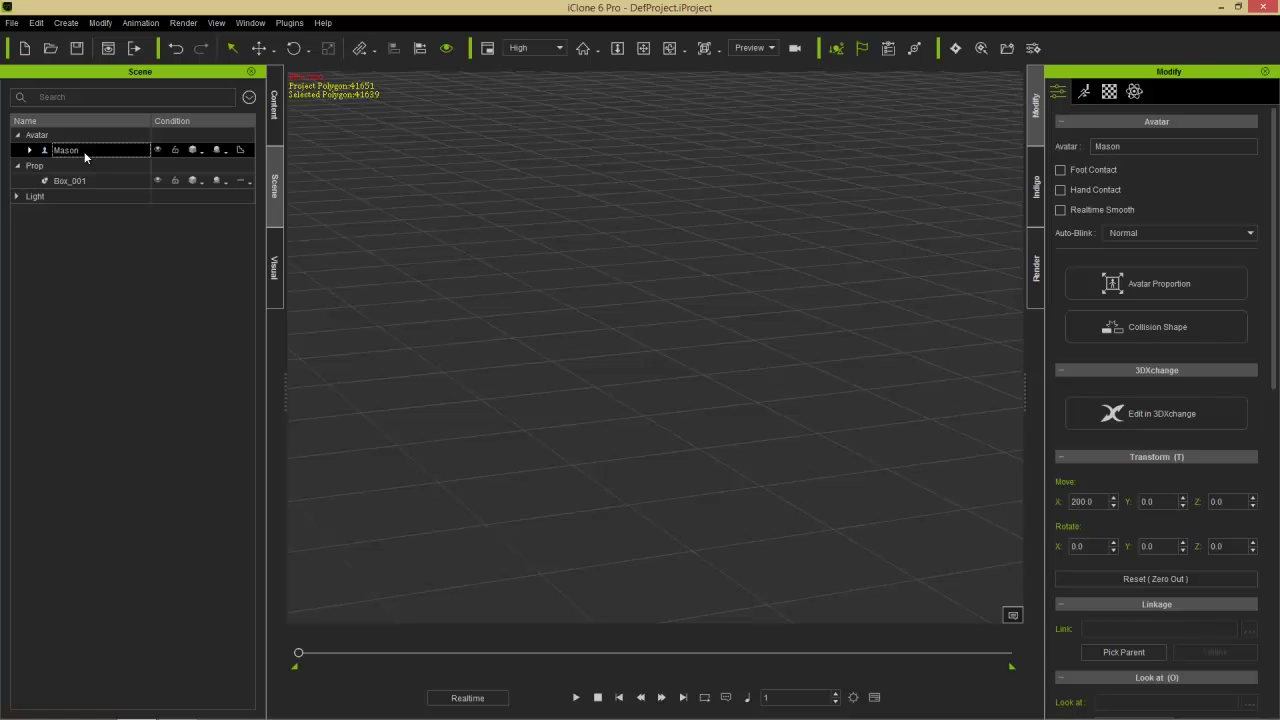
Step: Cycle Mason's views with A, S, D, F, G, J, ending on K's wide shot with the box
key(a)
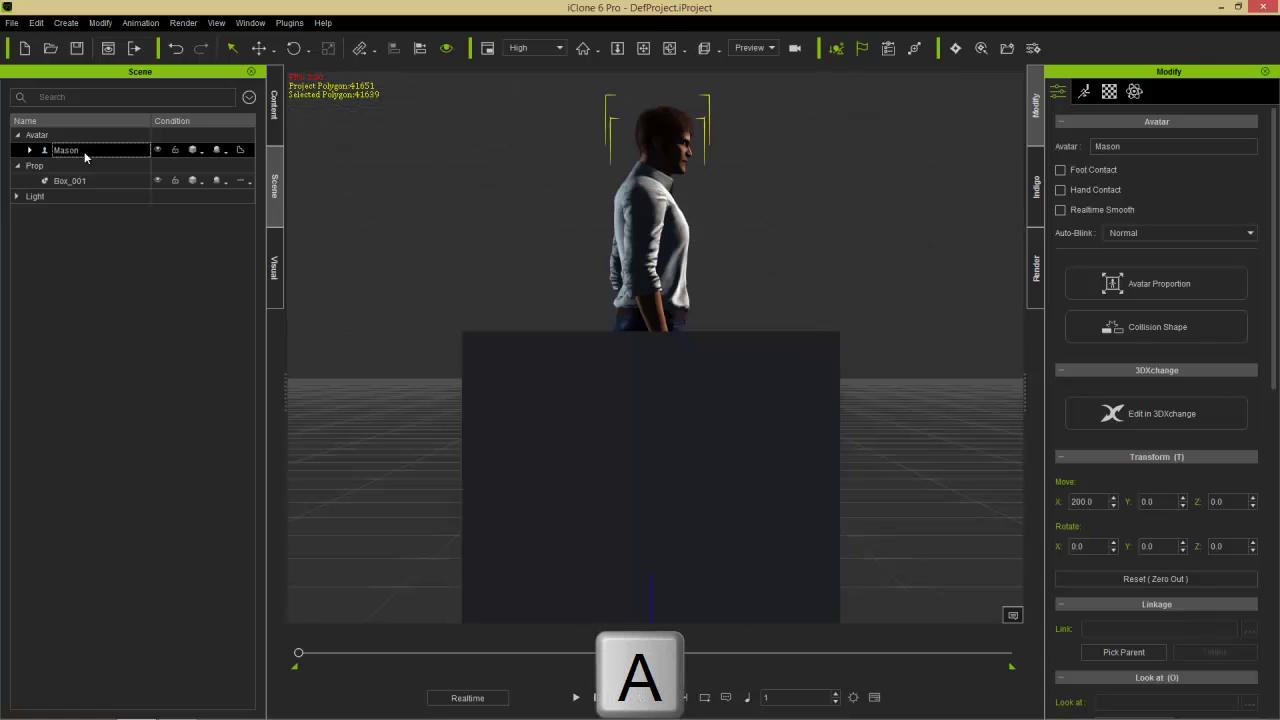
key(s)
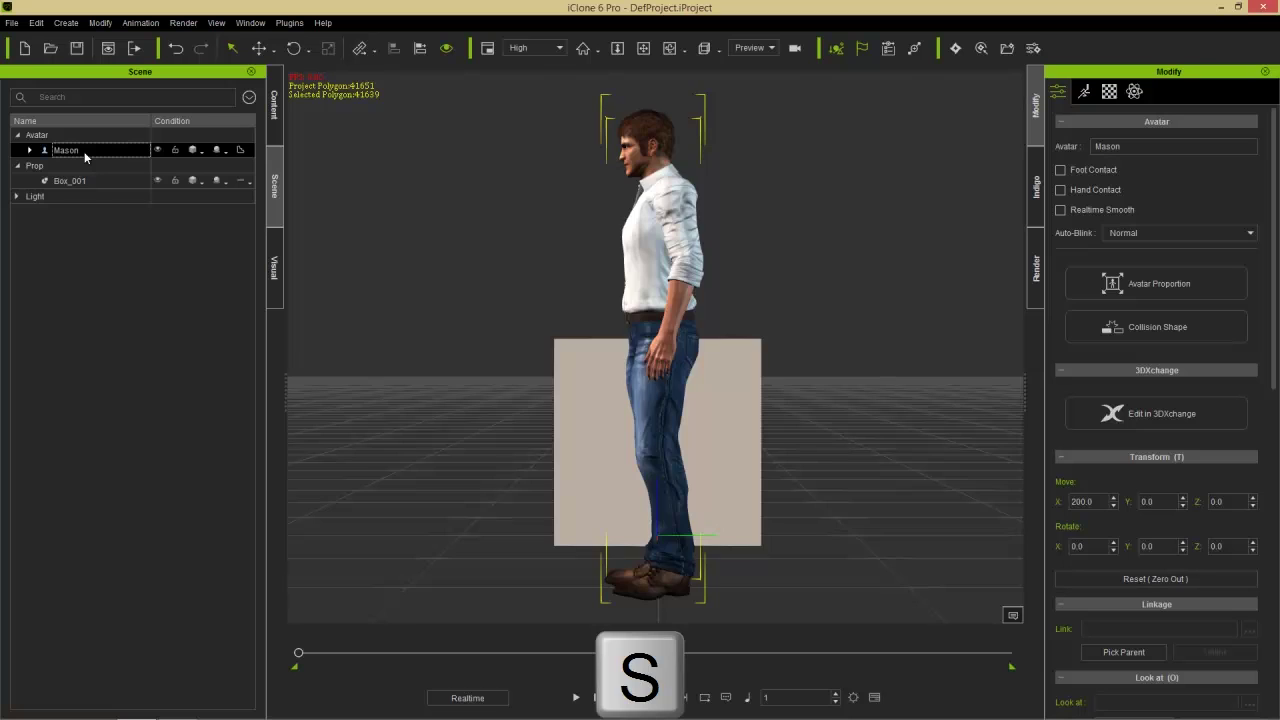
key(d)
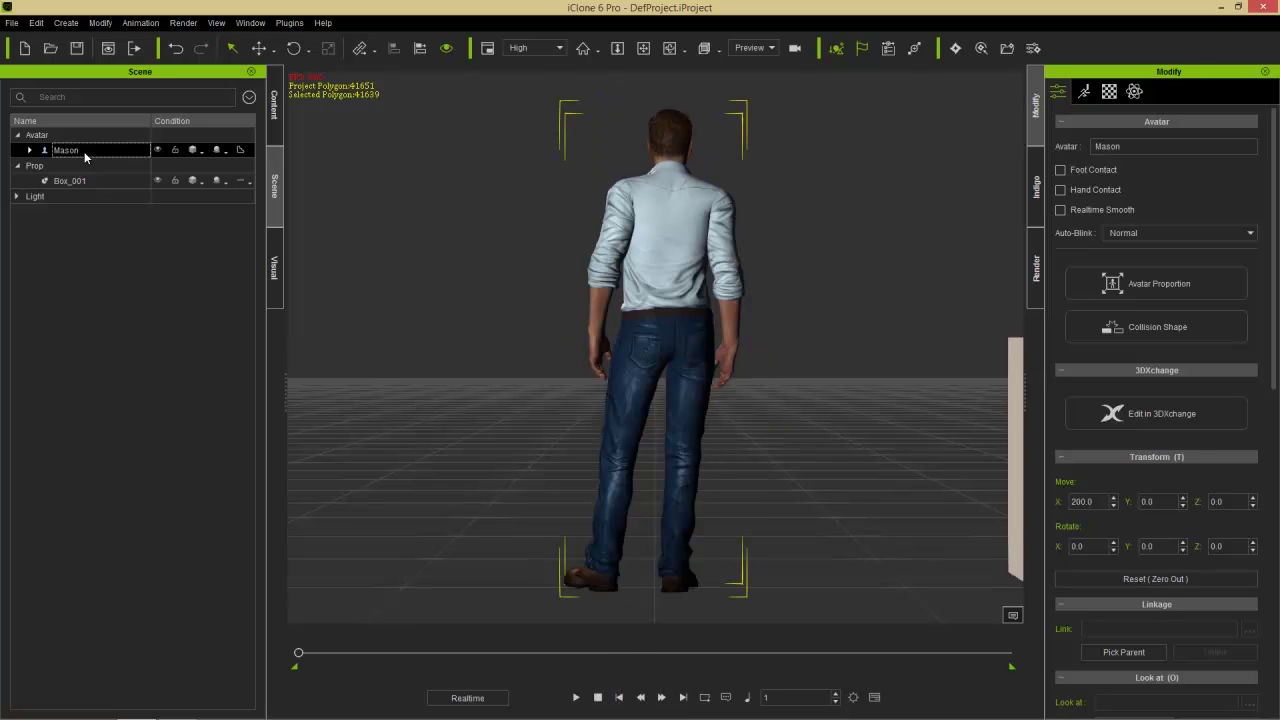
key(f)
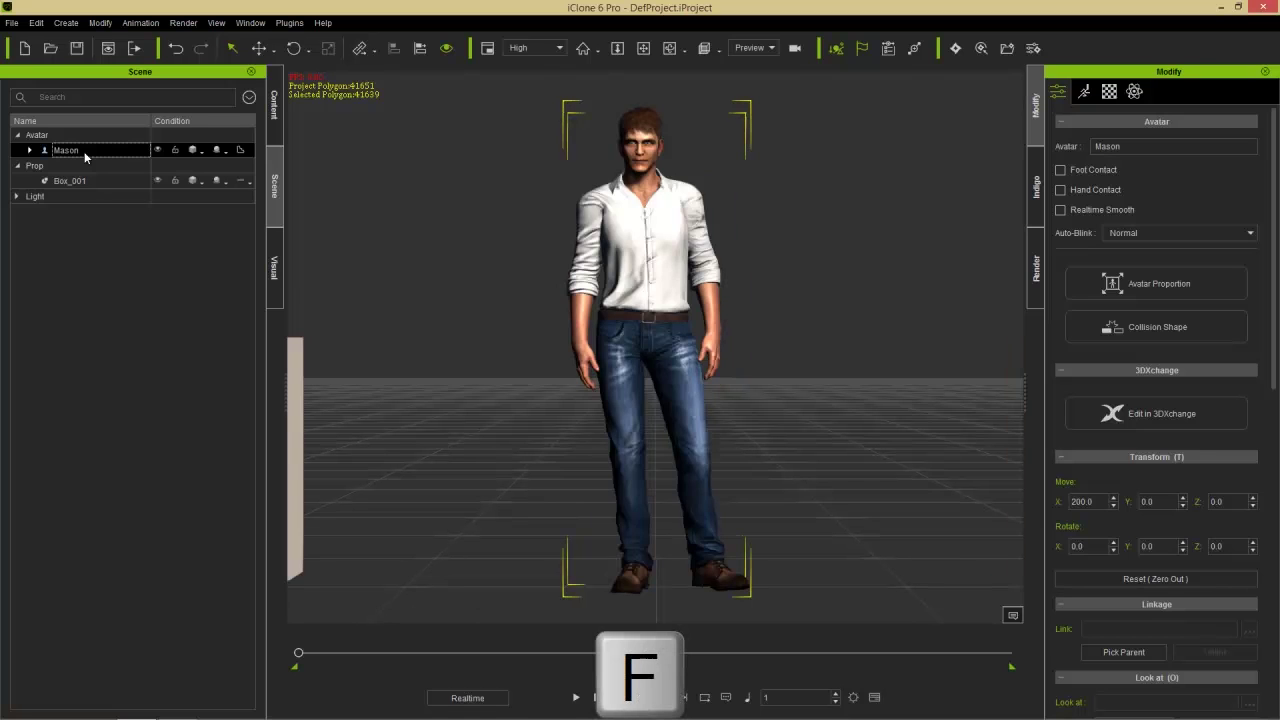
key(g)
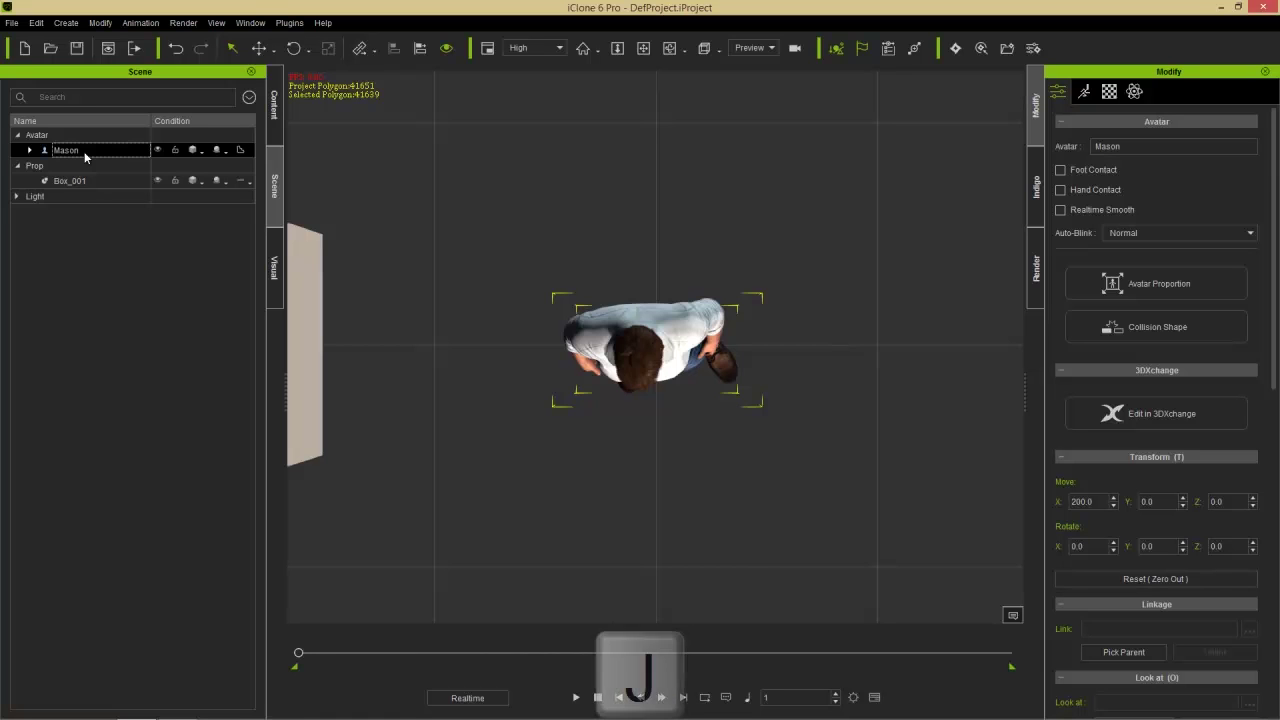
key(j)
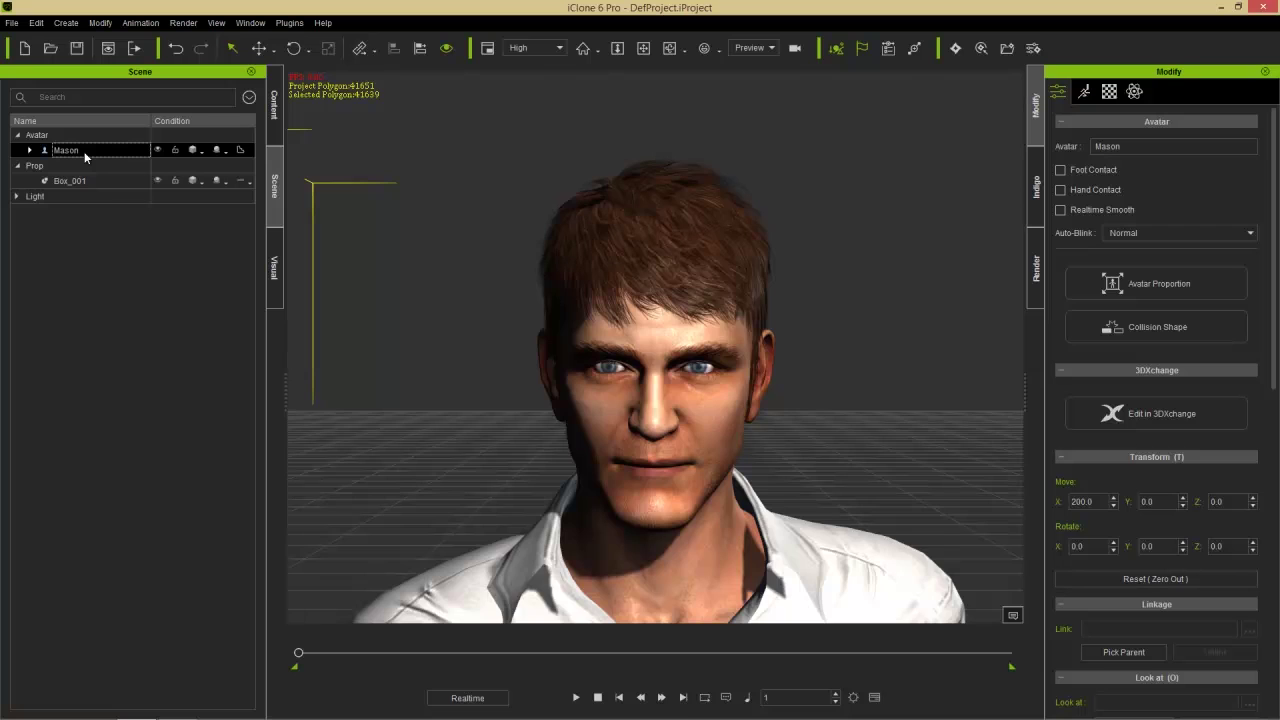
key(k)
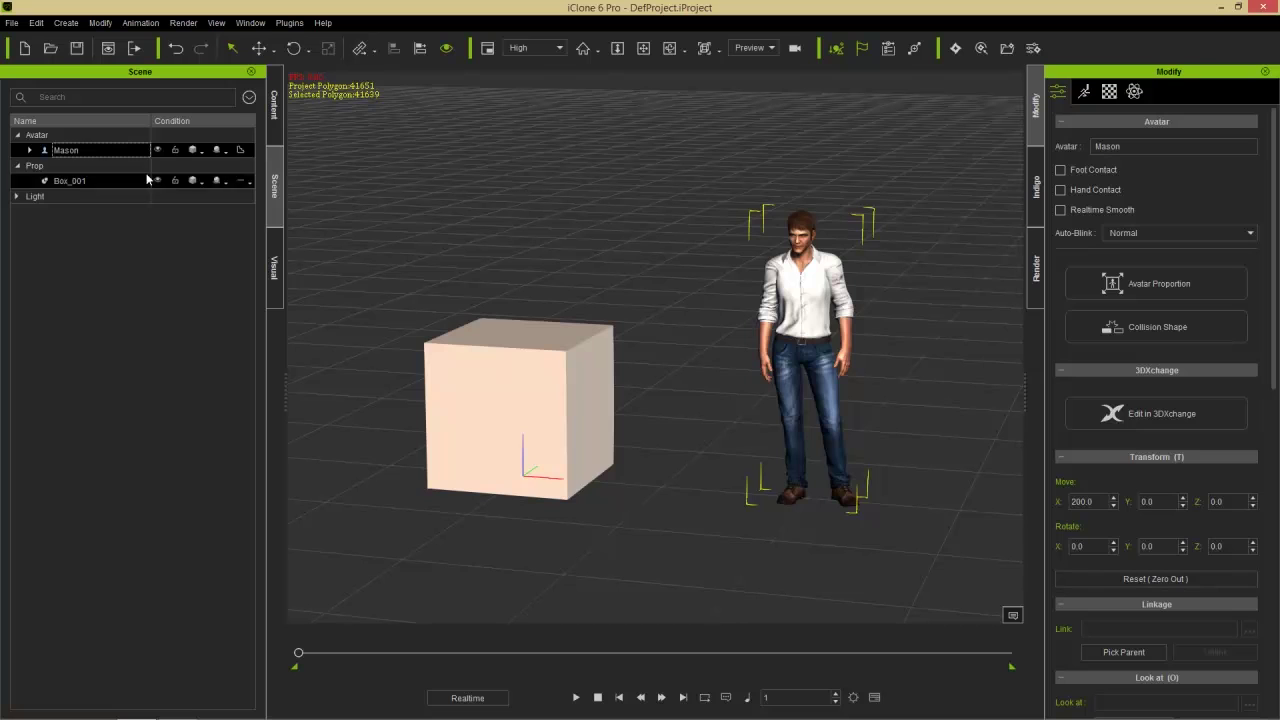
Step: Drag two Box_001 blocks into the background, one far left and one far right
click(274, 106)
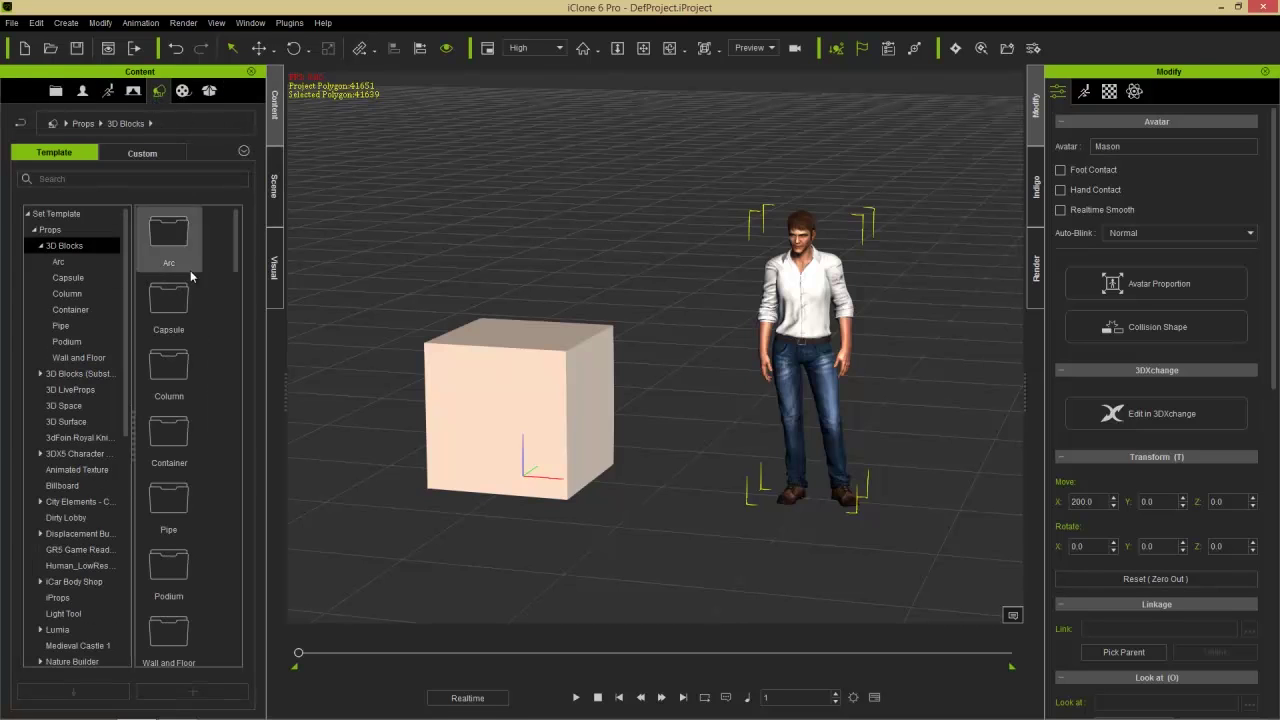
drag(237, 246, 220, 337)
drag(169, 495, 352, 250)
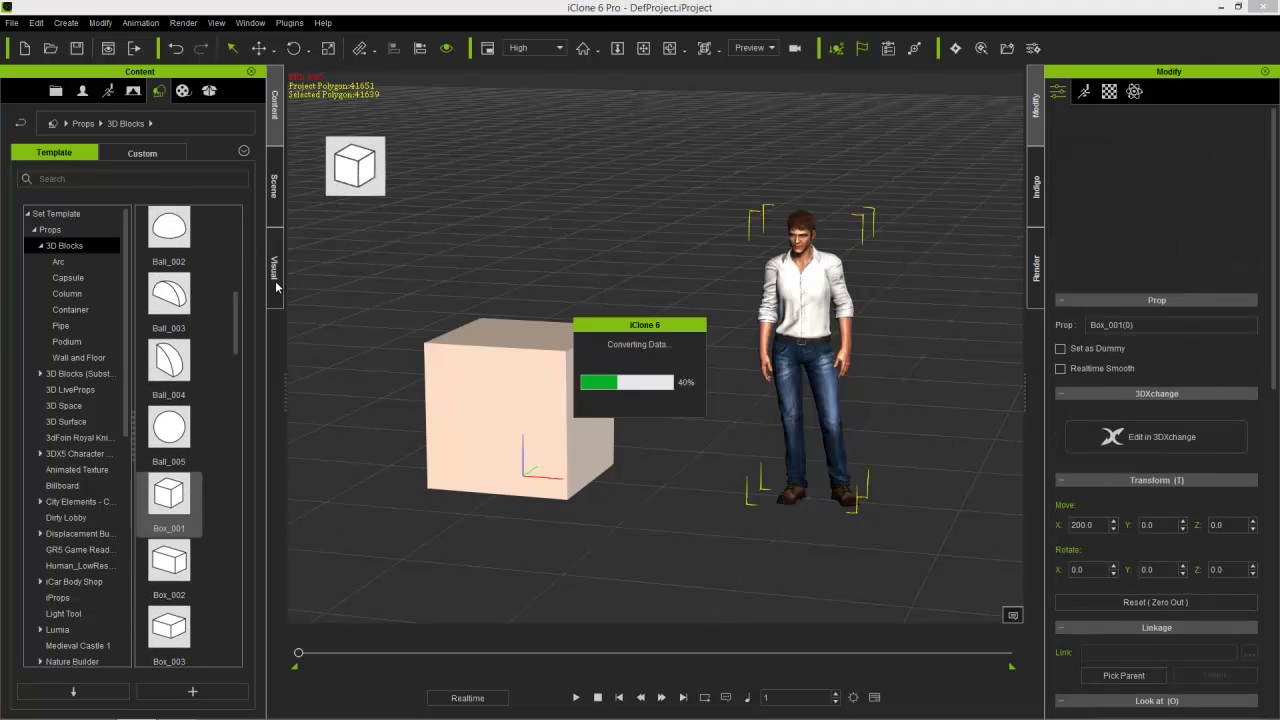
drag(169, 495, 937, 235)
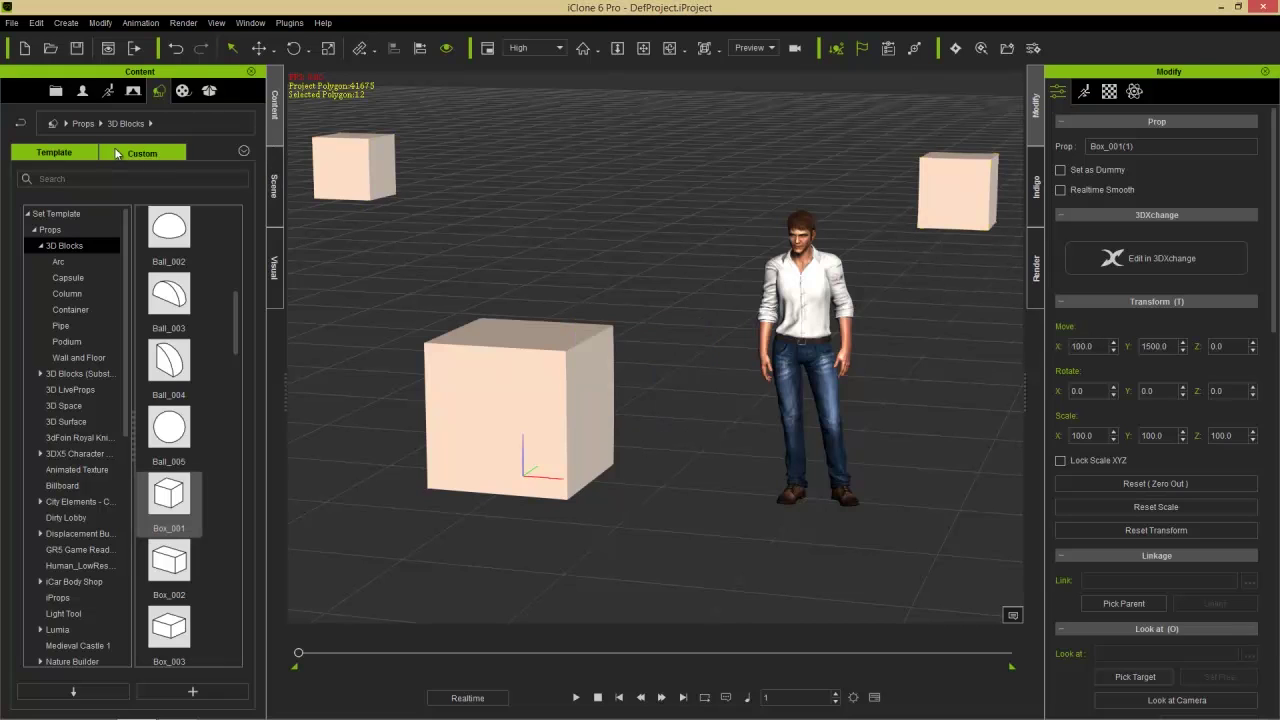
Step: Load the Butte terrain from Terrain › Height Map_Large into the scene
double_click(41, 232)
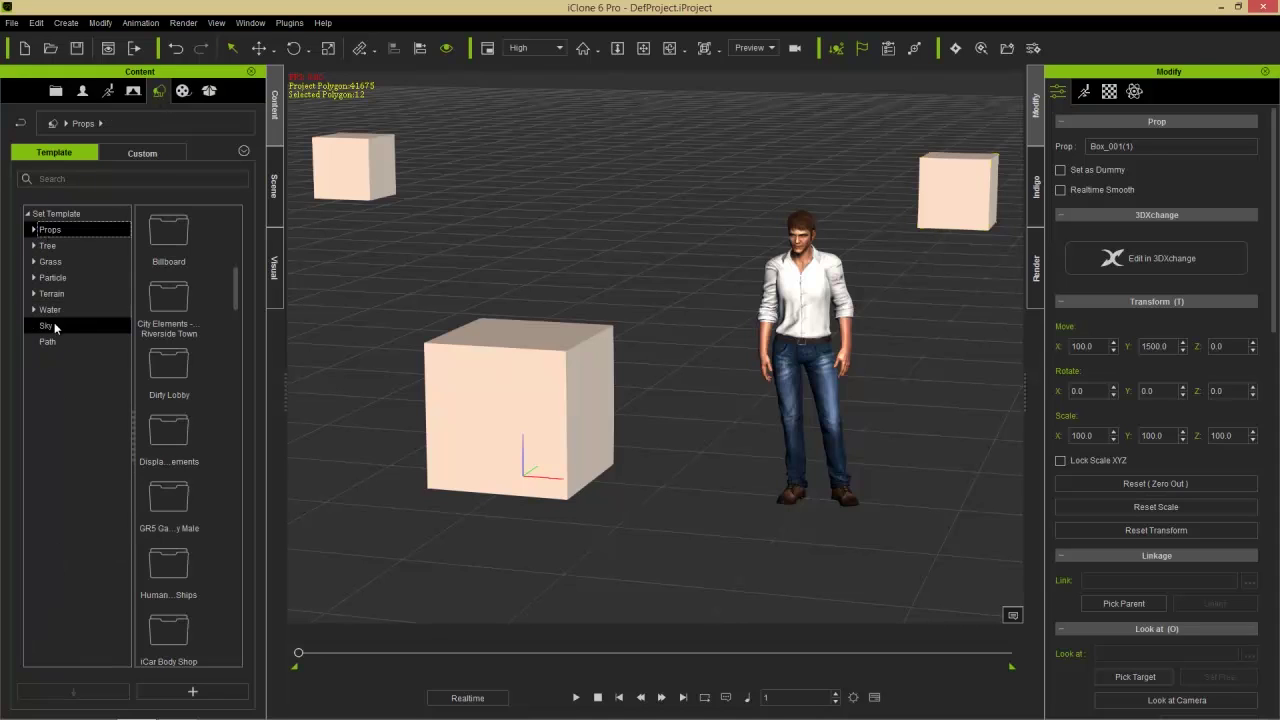
click(52, 294)
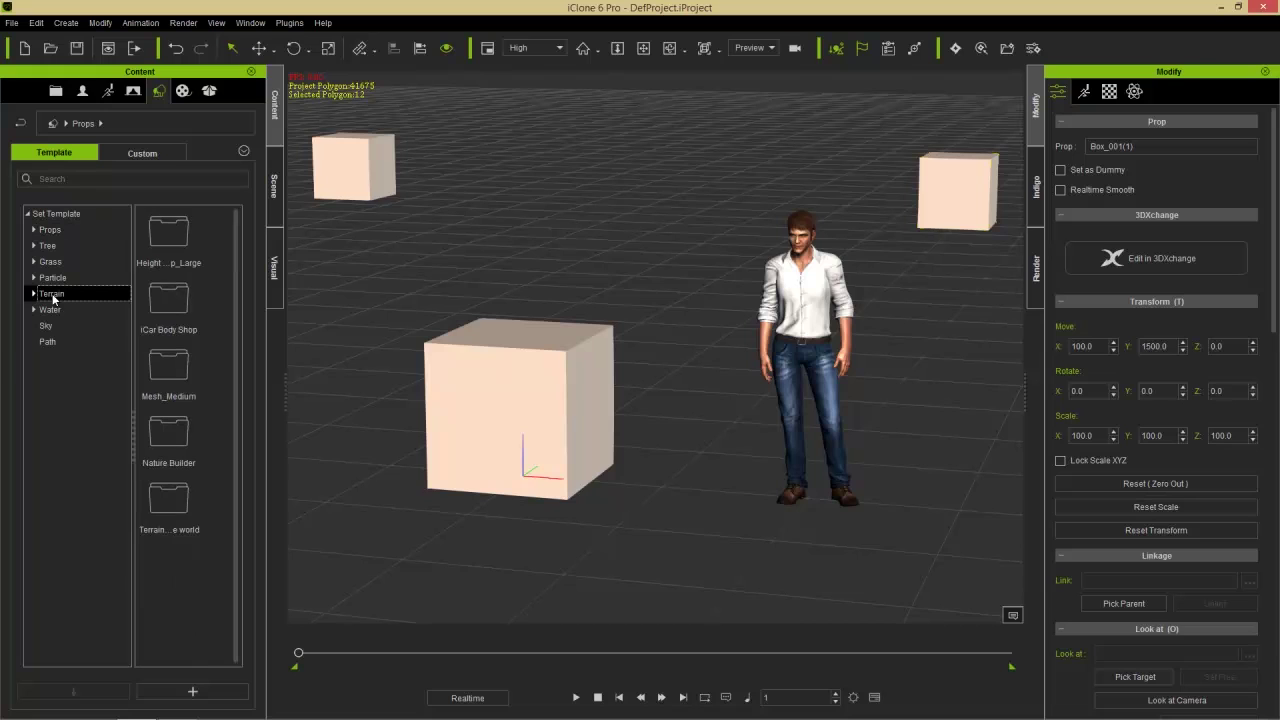
double_click(53, 295)
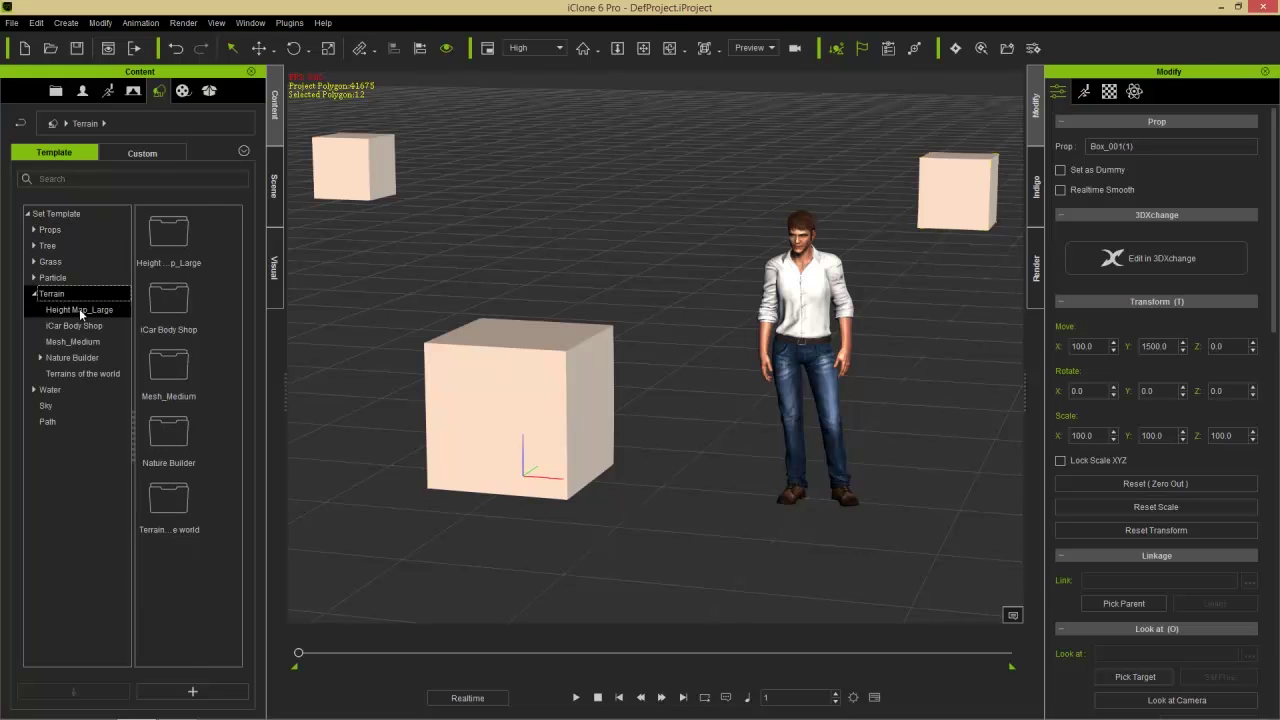
click(80, 311)
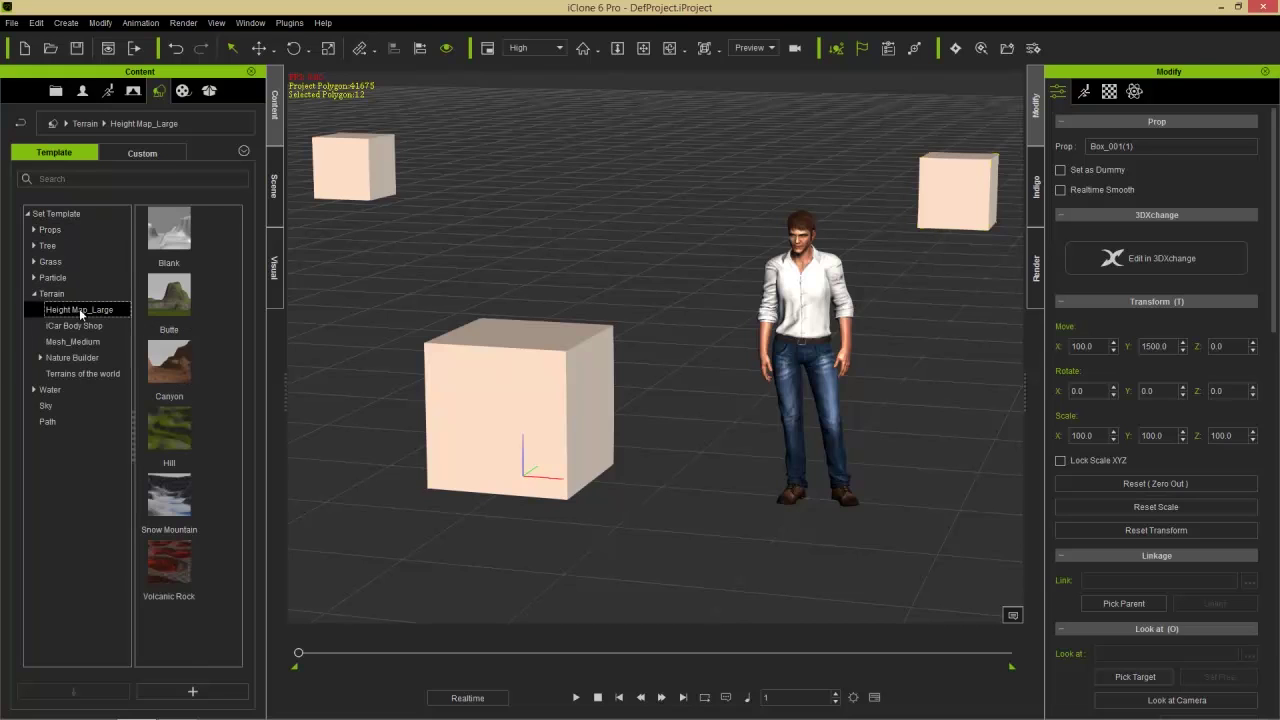
click(176, 306)
double_click(176, 306)
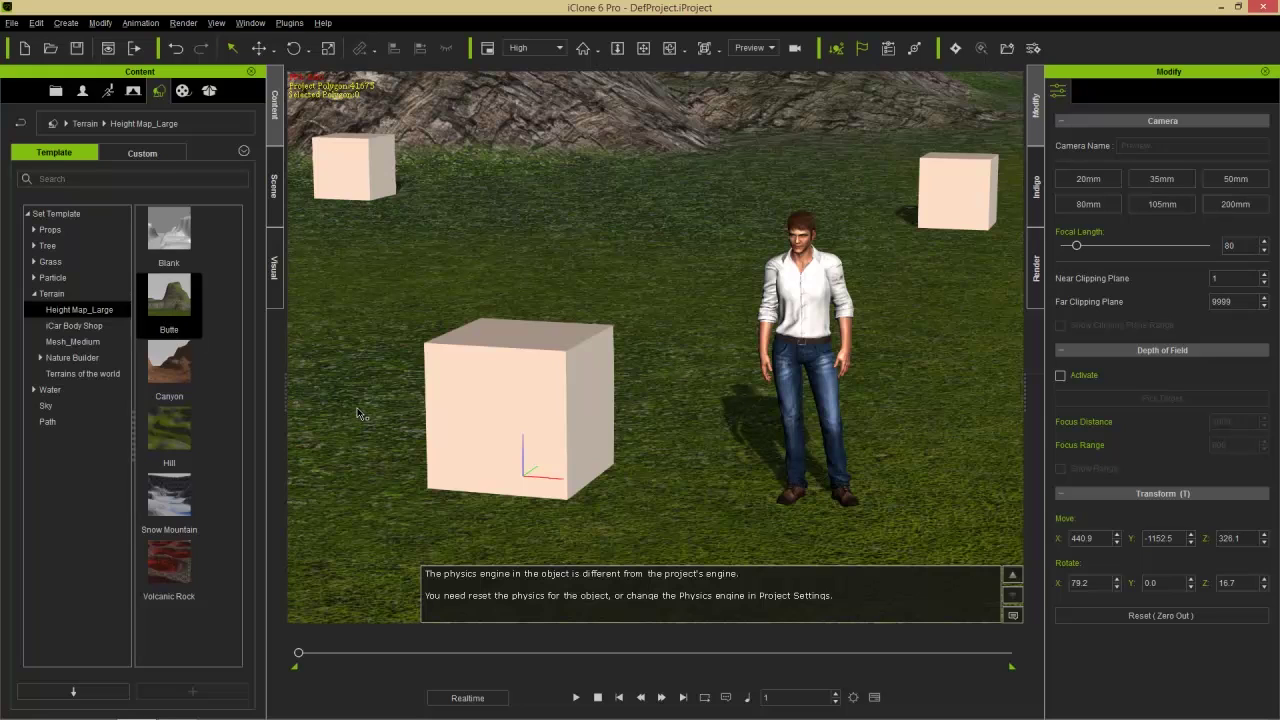
Step: Pan sideways across the Butte terrain, then press K to fit the whole scene in view
middle_drag(357, 414, 763, 423)
middle_drag(467, 388, 974, 363)
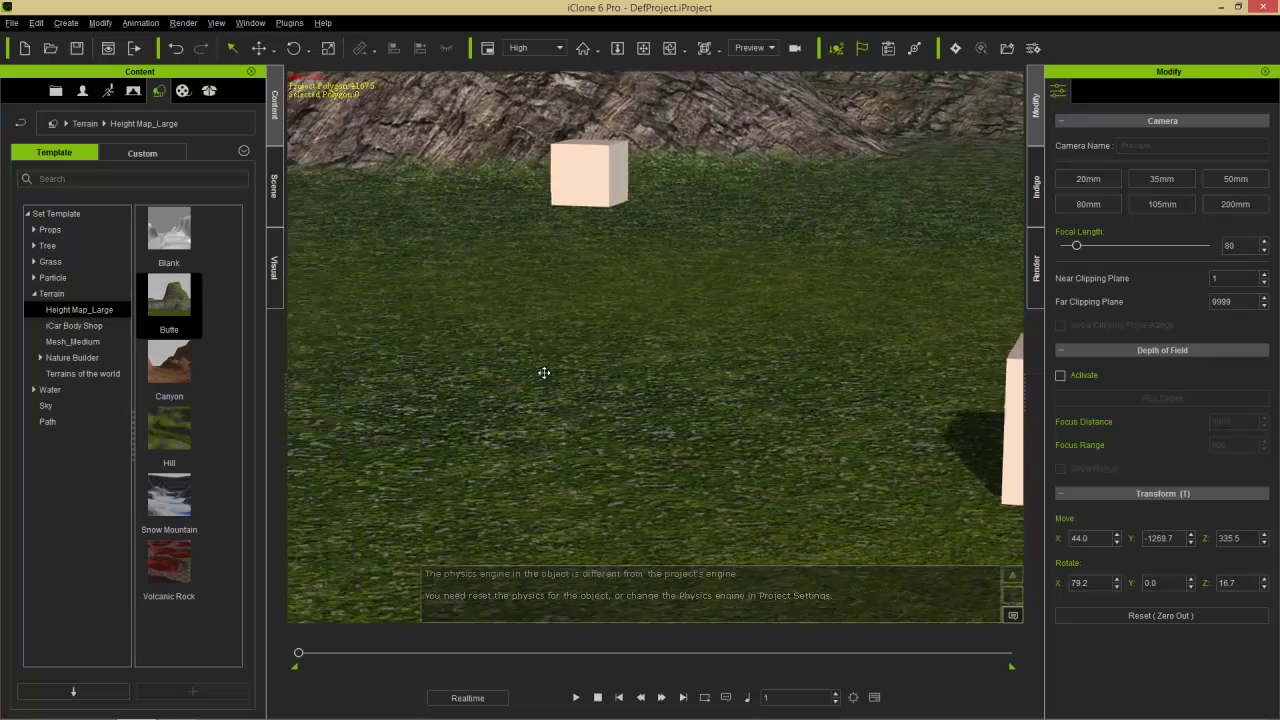
middle_drag(429, 346, 606, 343)
key(k)
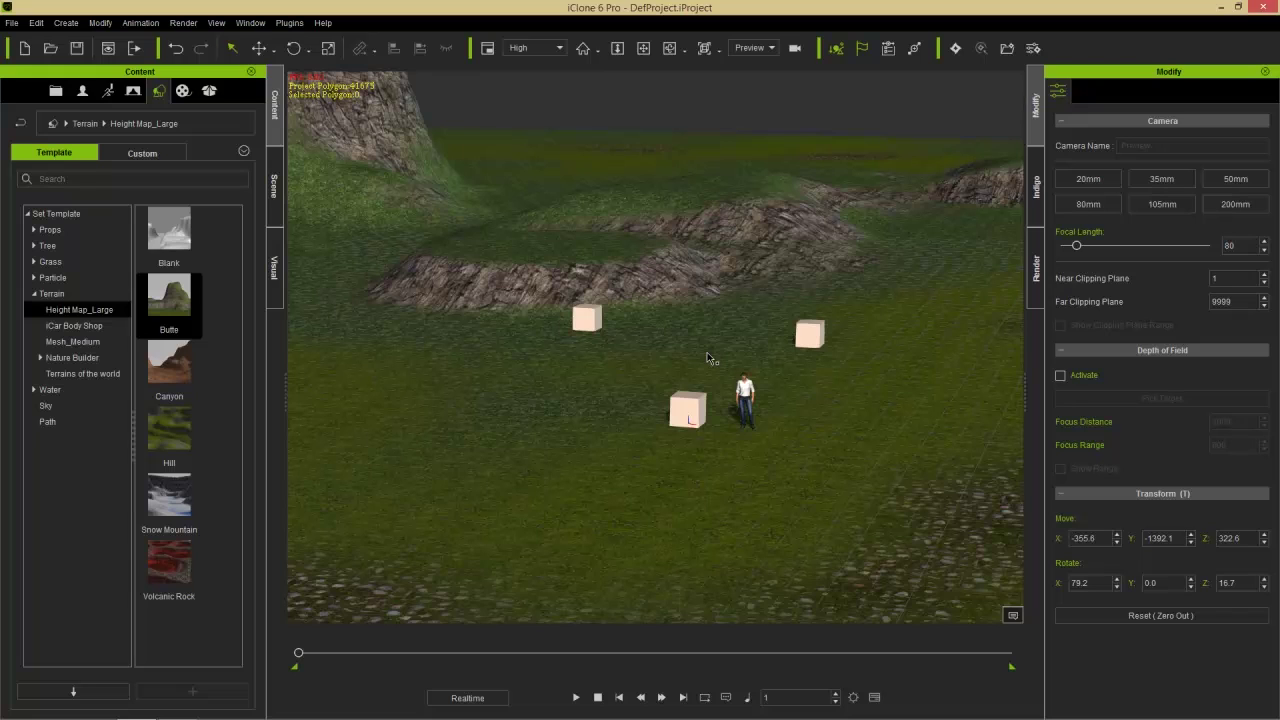
Step: Select Mason in the Scene tab's object list and frame the view close on him
click(279, 190)
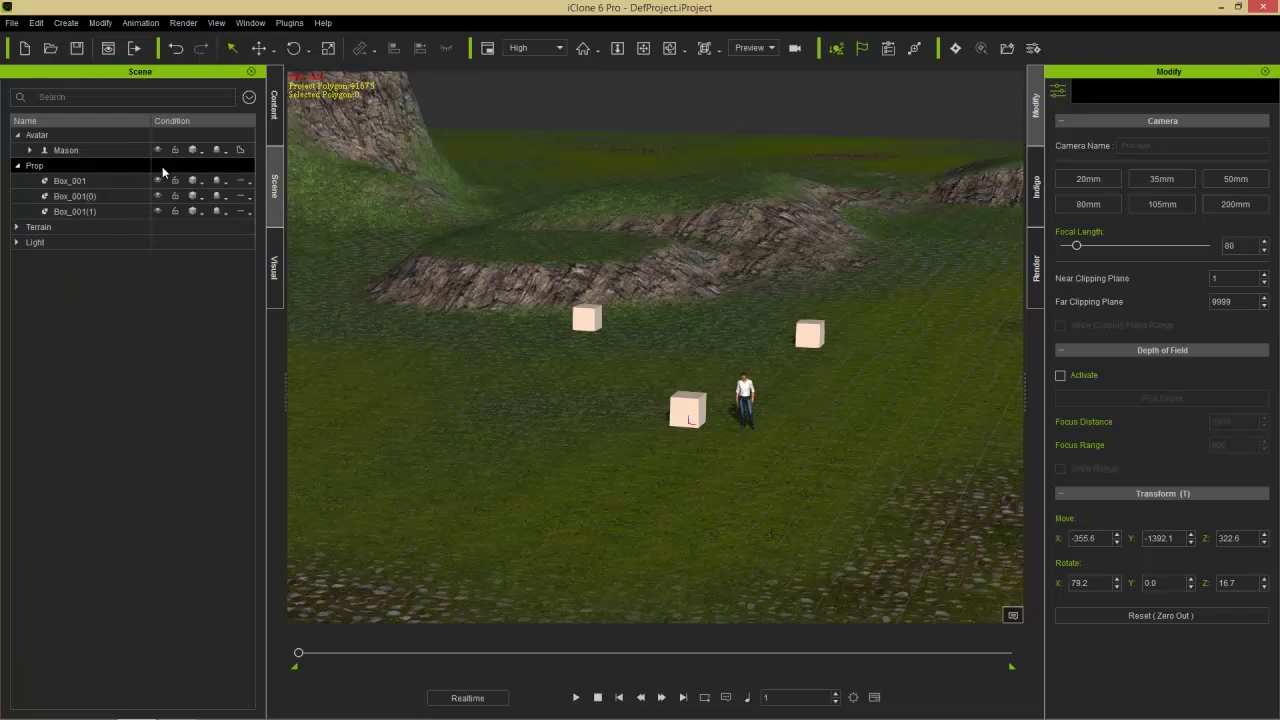
click(74, 152)
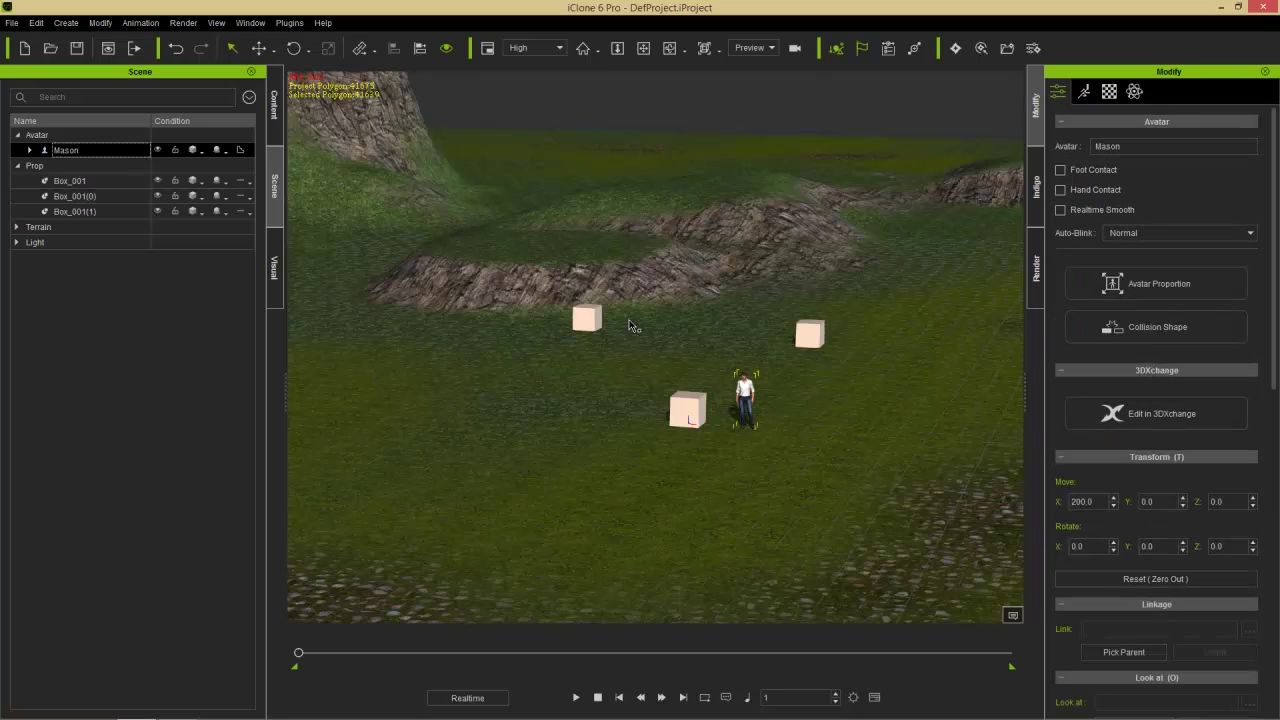
key(Home)
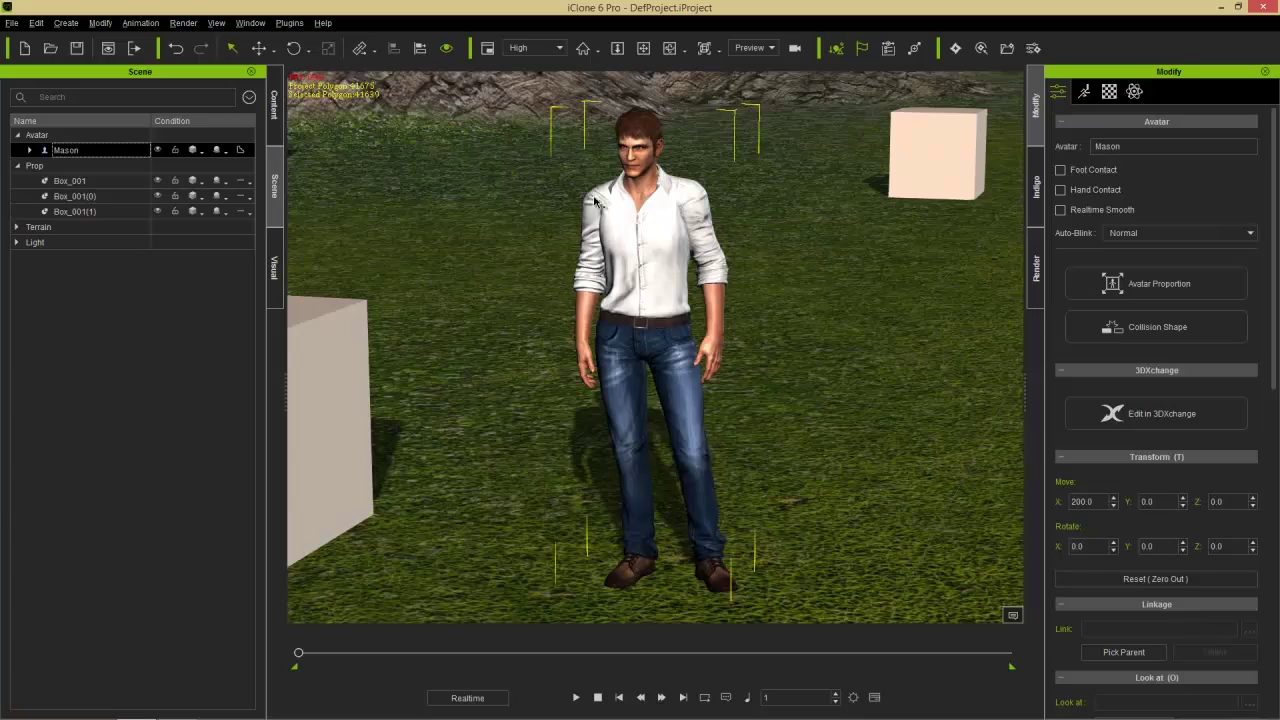
Step: Orbit, pan and zoom far out until two tall buttes tower over Mason and the boxes
right_drag(600, 200, 474, 208)
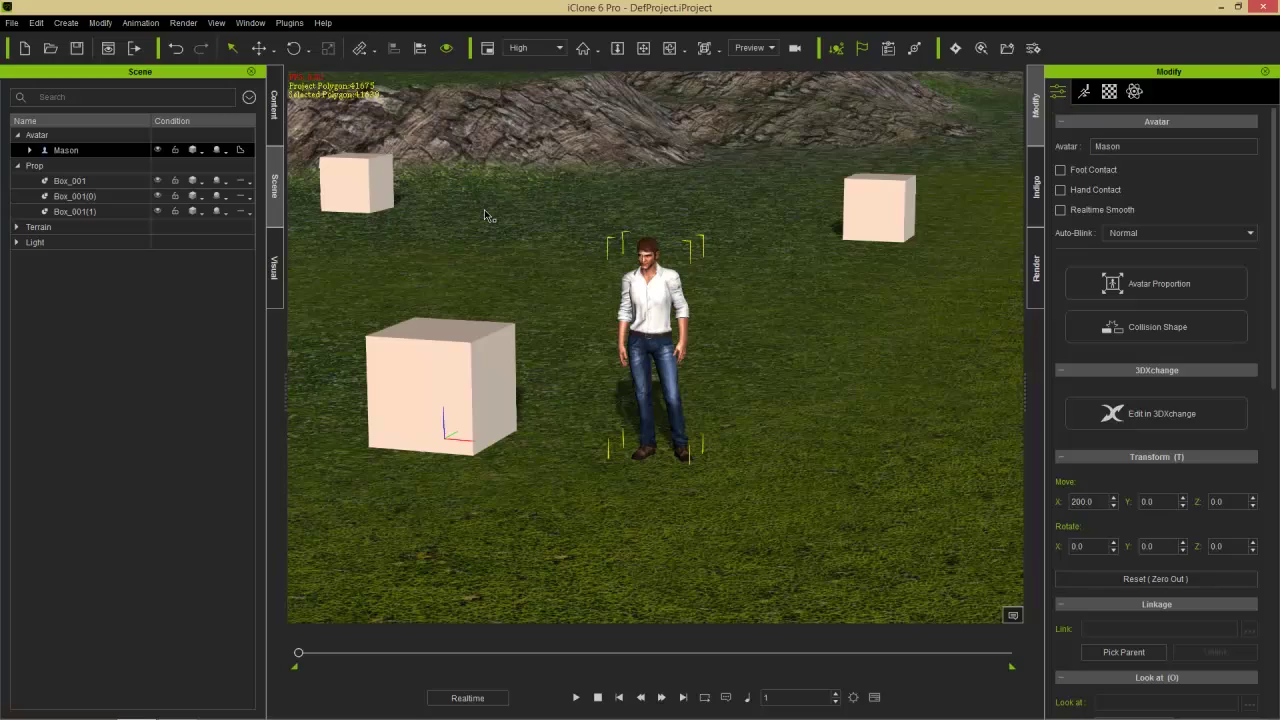
mouse_move(474, 382)
middle_down()
mouse_move(637, 357)
mouse_move(357, 377)
mouse_move(512, 356)
mouse_move(503, 383)
mouse_move(464, 394)
mouse_move(473, 379)
middle_up()
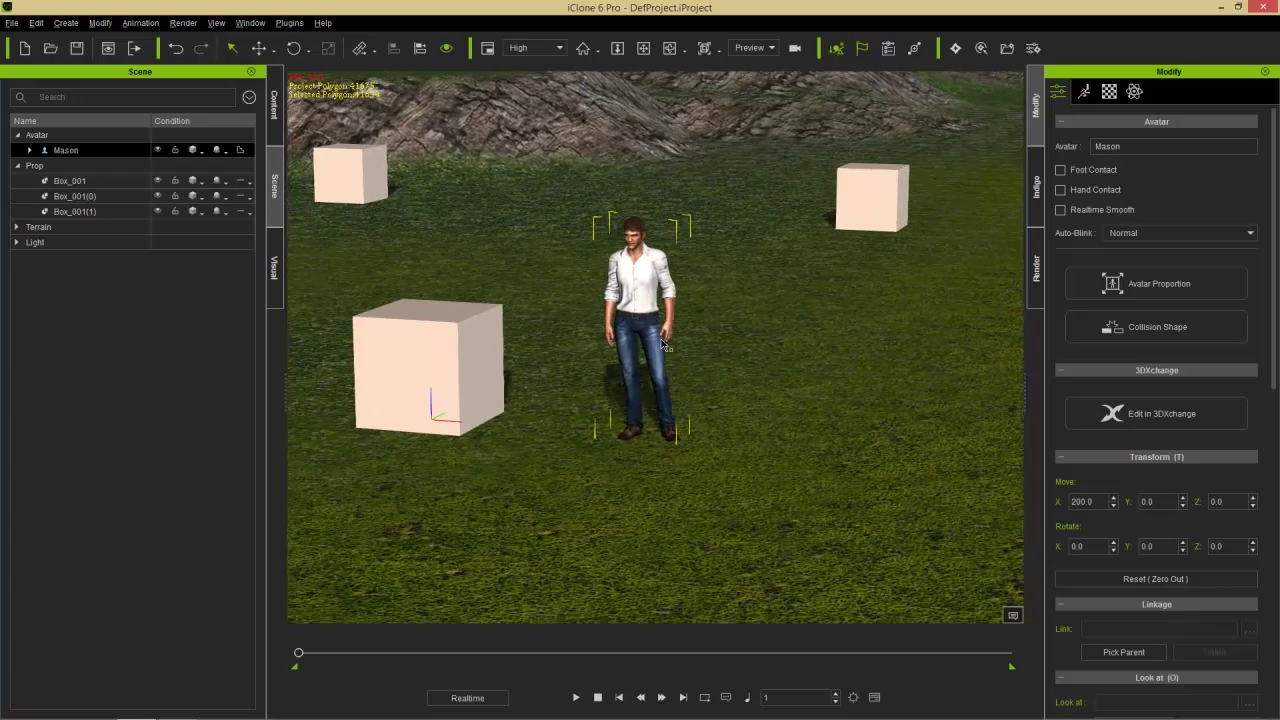
right_drag(665, 345, 677, 372)
scroll(640, 500, down, 5)
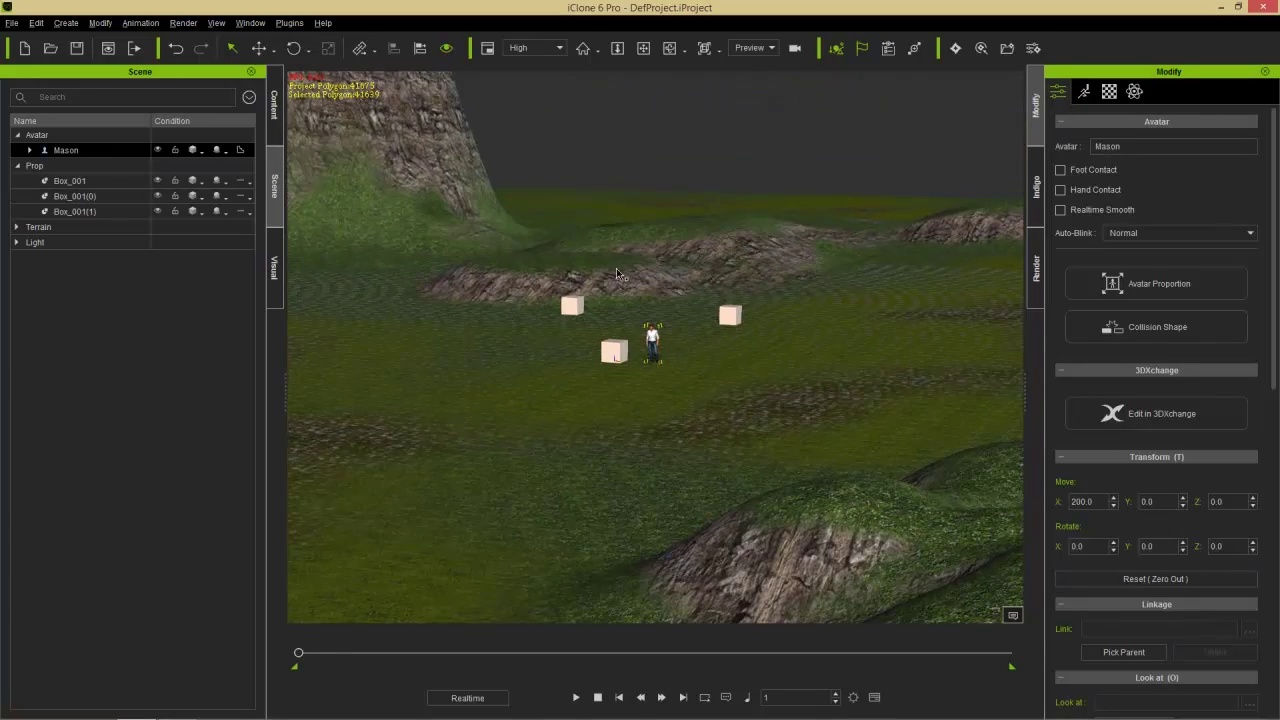
right_drag(617, 274, 645, 553)
right_drag(621, 318, 642, 545)
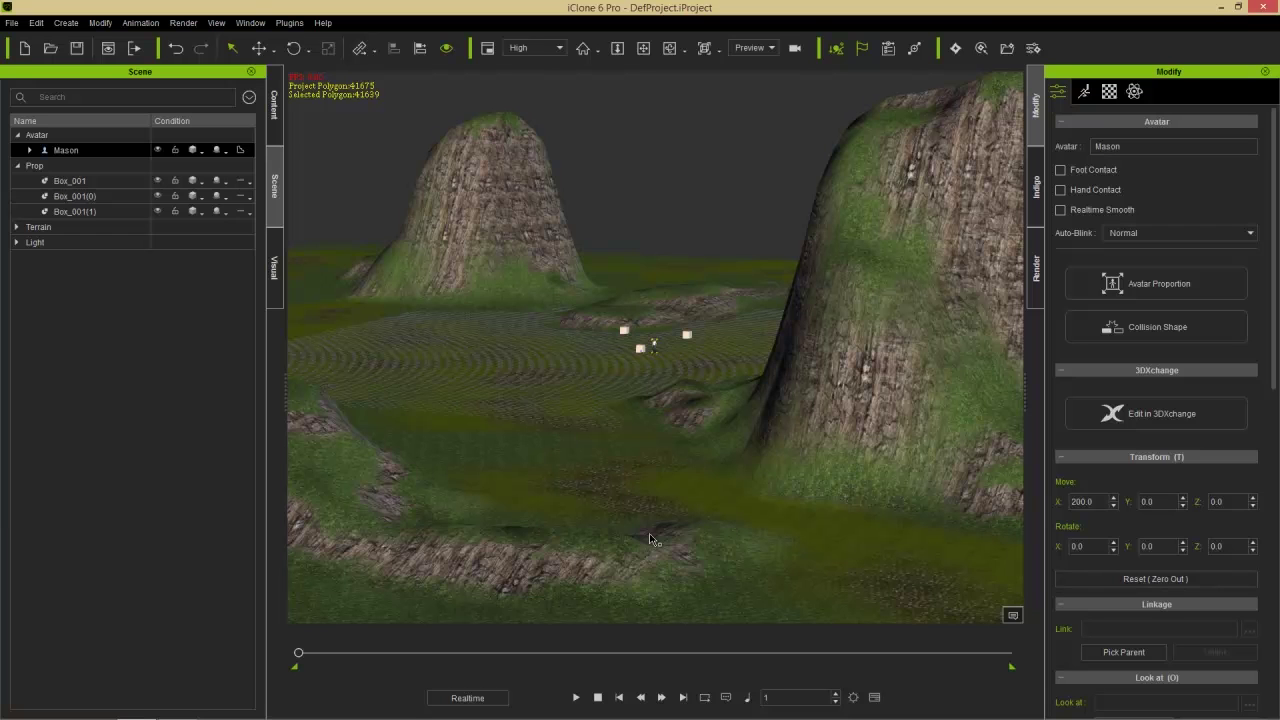
Step: Frame Mason with F, then orbit and dolly out to a medium shot with boxes and ridge
key(f)
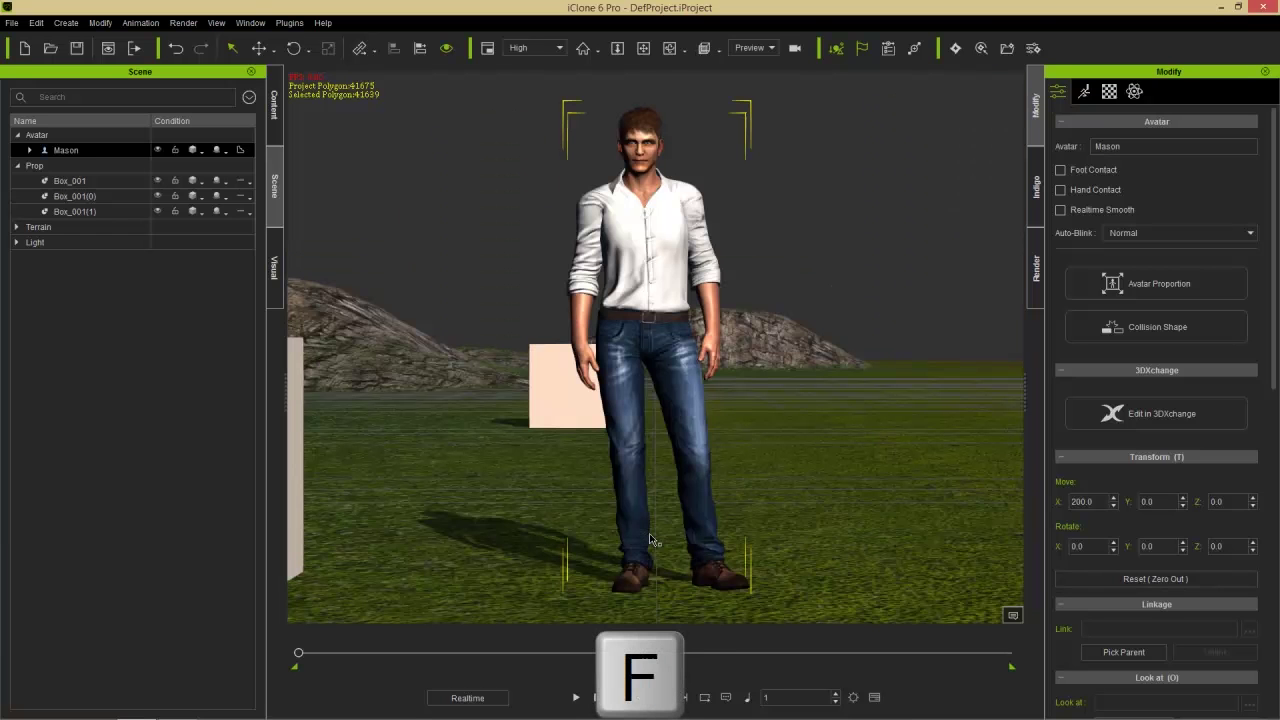
right_drag(742, 316, 591, 405)
scroll(591, 405, down, 5)
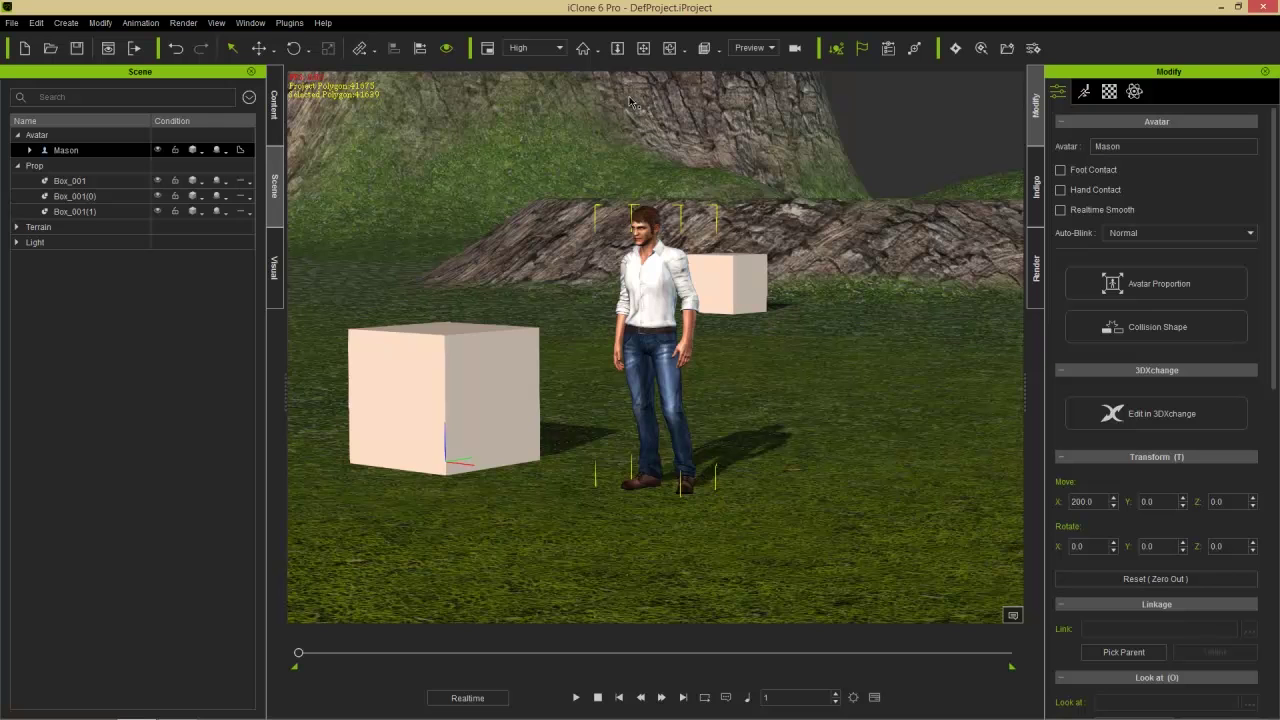
Step: Use the toolbar Zoom, Pan and Orbit tools to place Mason between the front and rear boxes
click(617, 48)
drag(597, 190, 611, 92)
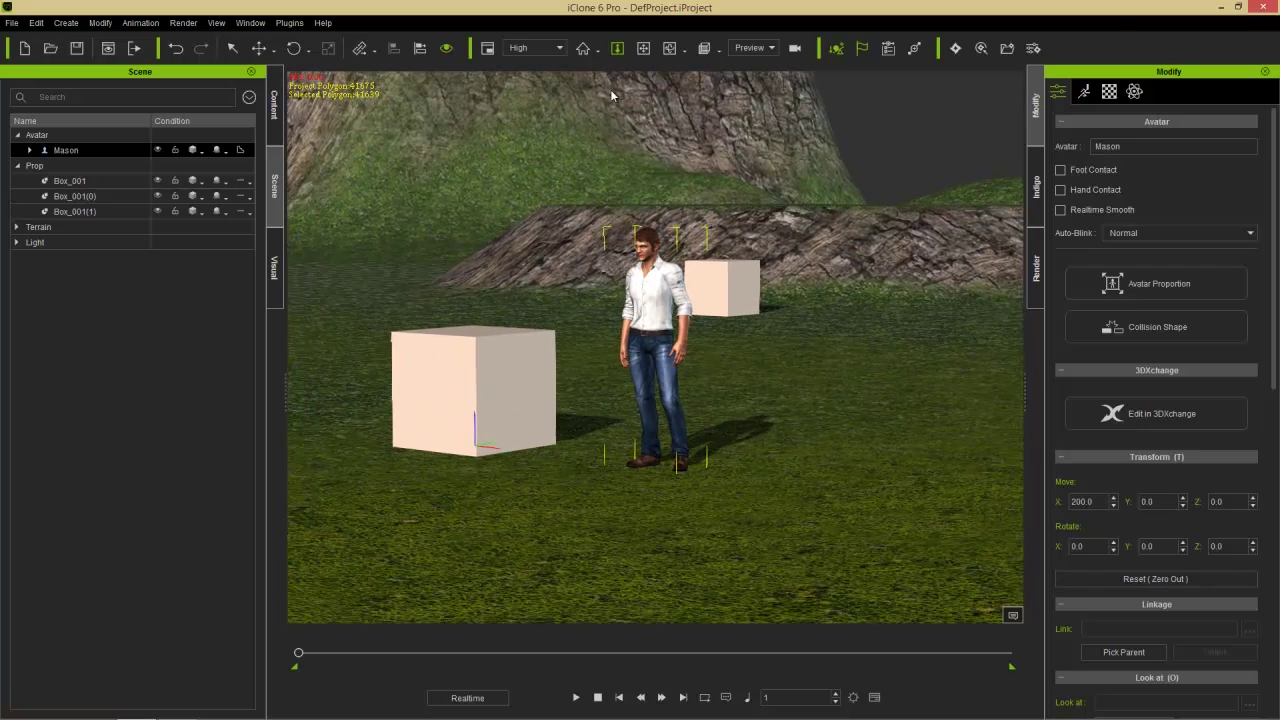
click(643, 49)
drag(463, 176, 547, 235)
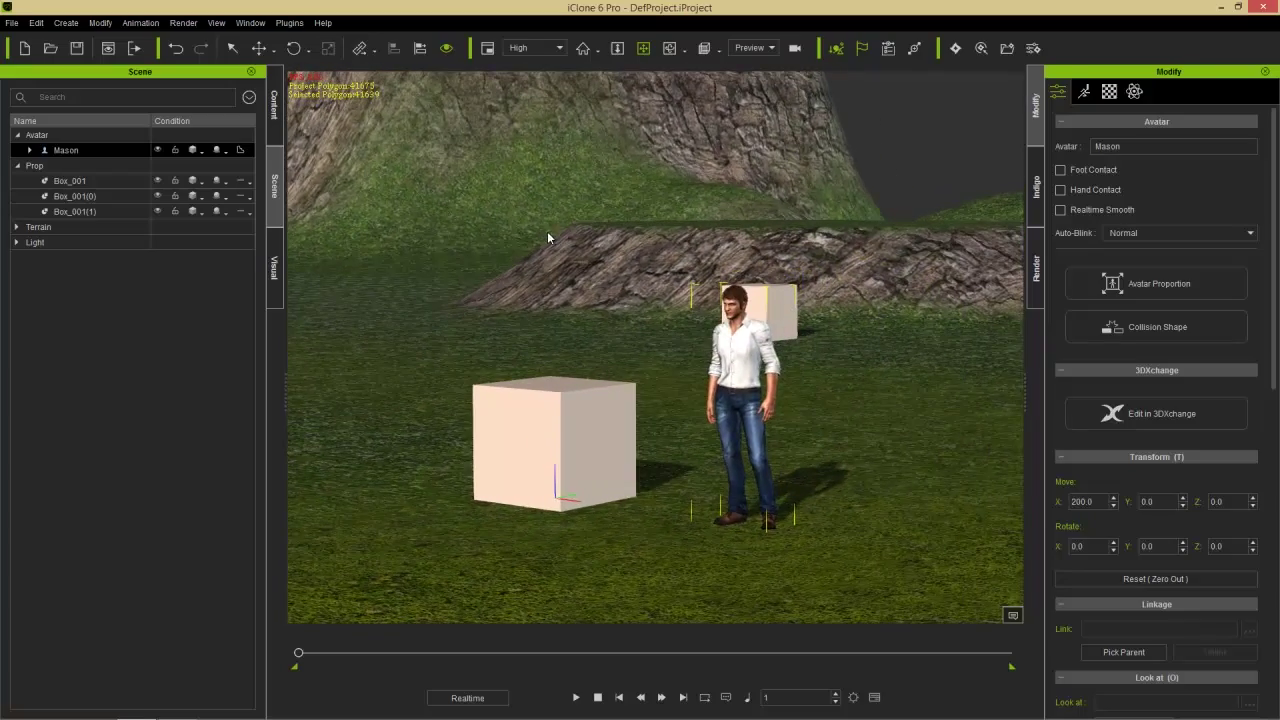
click(669, 49)
drag(660, 302, 743, 347)
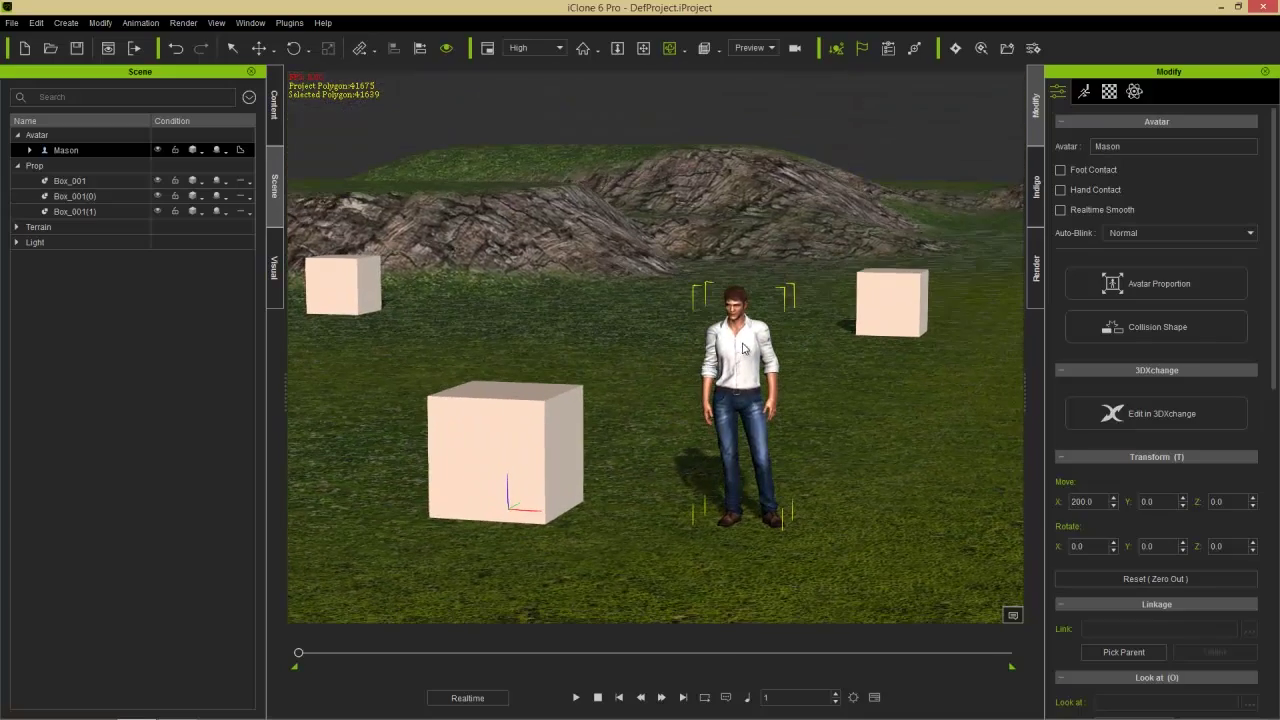
Step: Switch the camera to the Bottom preset view to see Mason from underneath
click(719, 49)
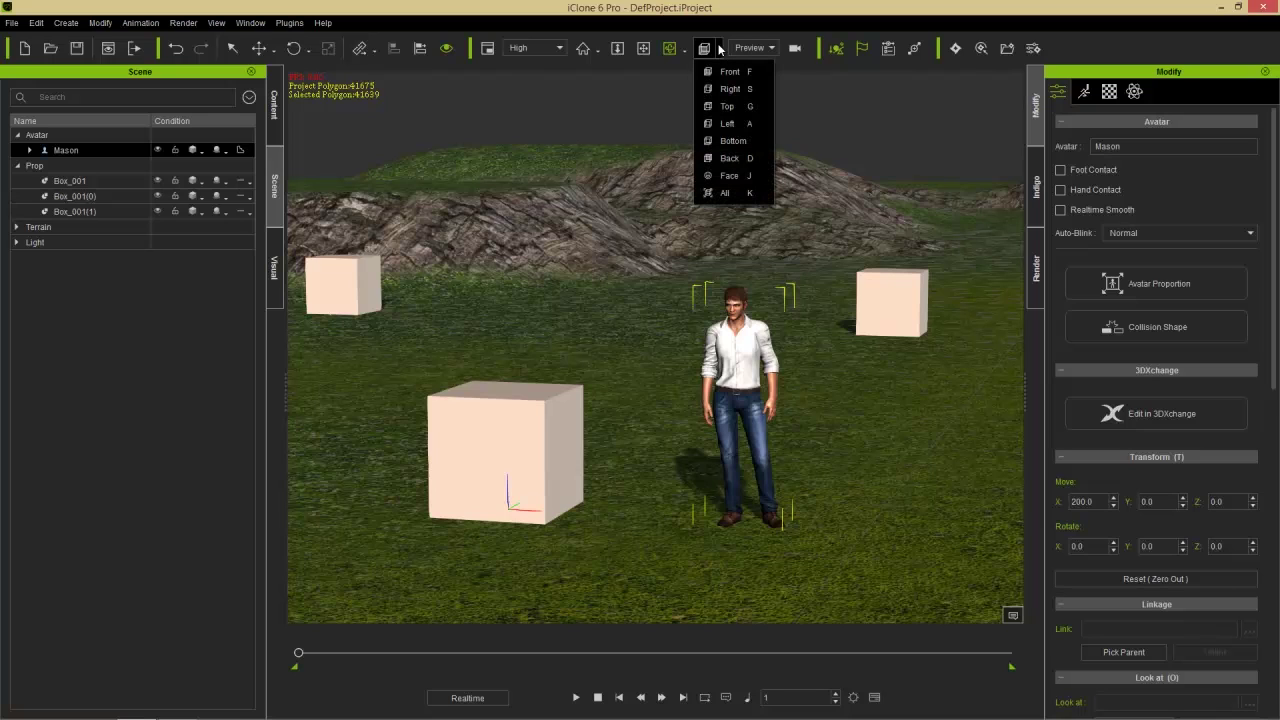
click(735, 142)
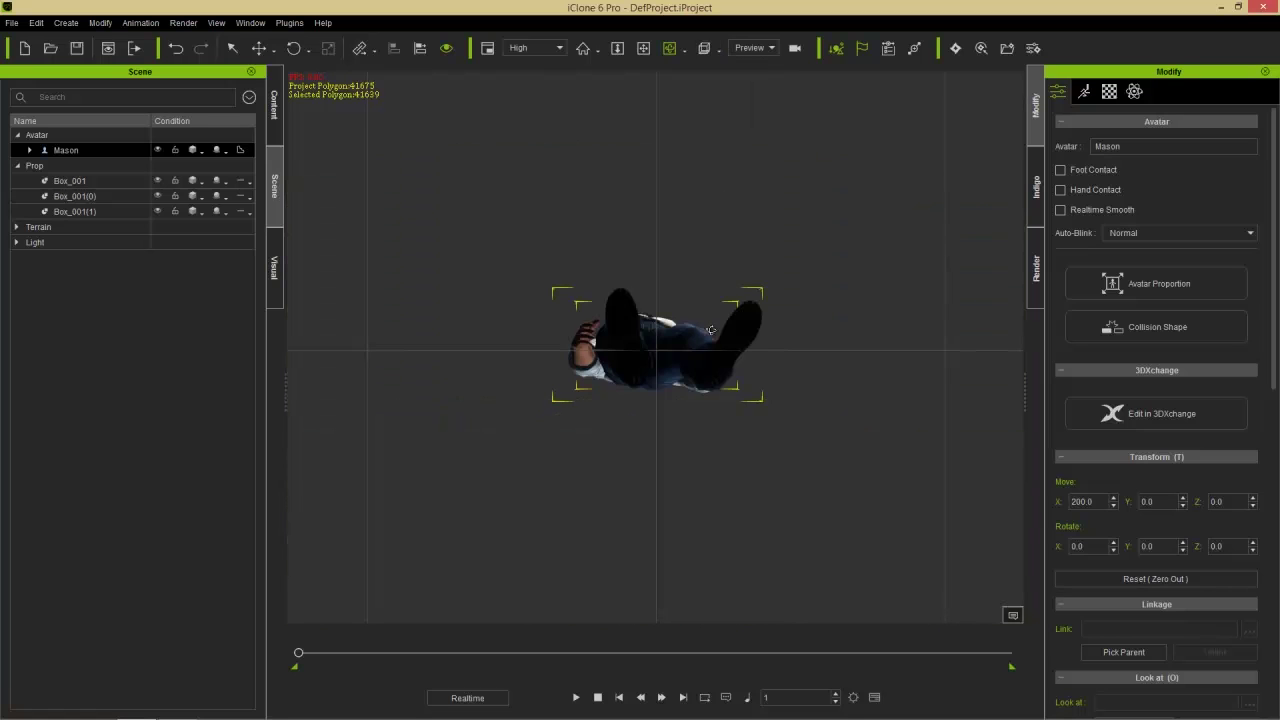
Step: Switch to the All view with K to fit Mason and the three boxes
key(k)
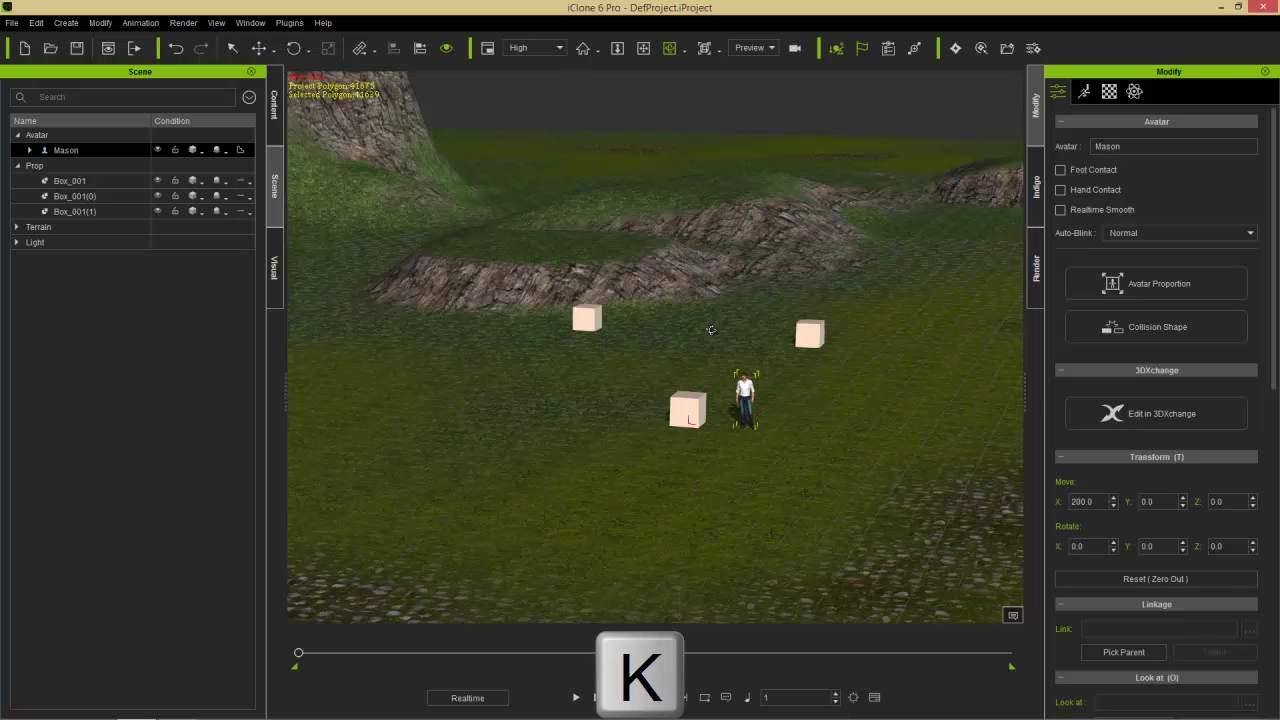